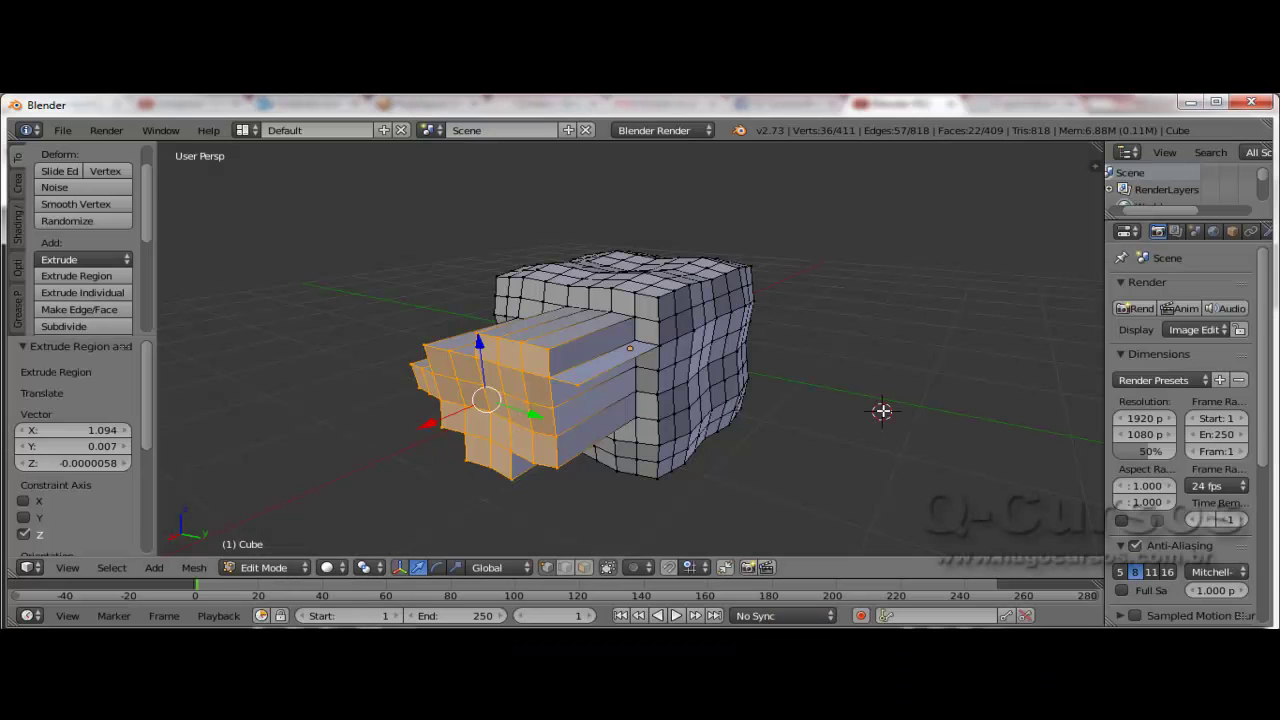
Step: Undo the last extrusion, dropping the lumpy cube's subdivision from 384 to 96 faces
key("ctrl+z")
key("ctrl+z")
key("ctrl+z")
Step: Undo back to the plain six-faced cube, then try Loop Cut and Slide and cancel it
key("ctrl+z")
key("ctrl+z")
key("ctrl+z")
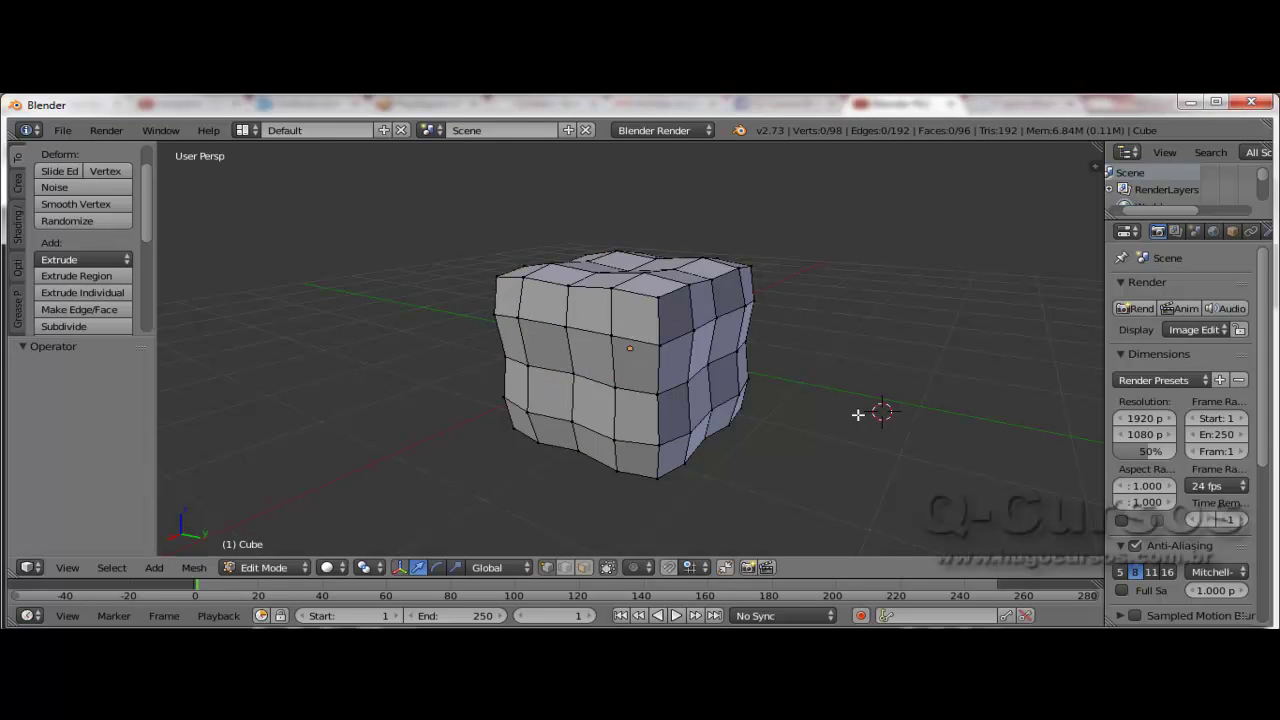
key("ctrl+z")
key("ctrl+z")
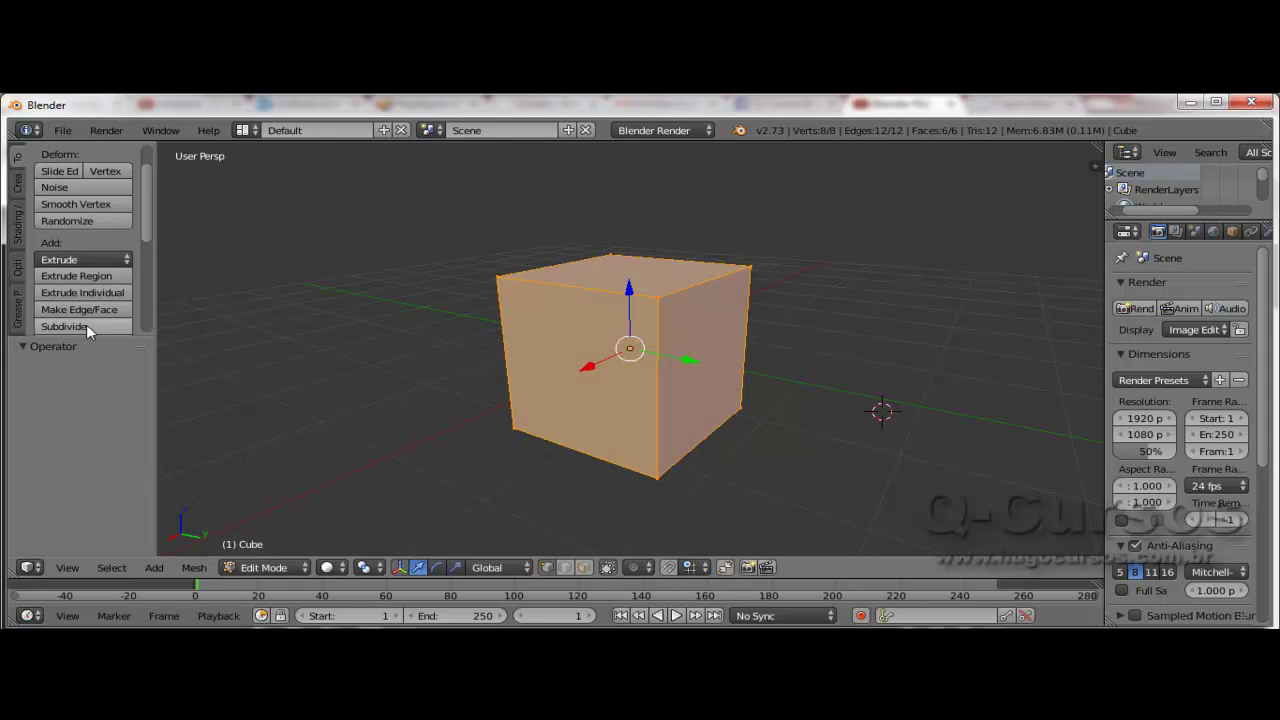
left_click_drag(92, 337, 98, 350)
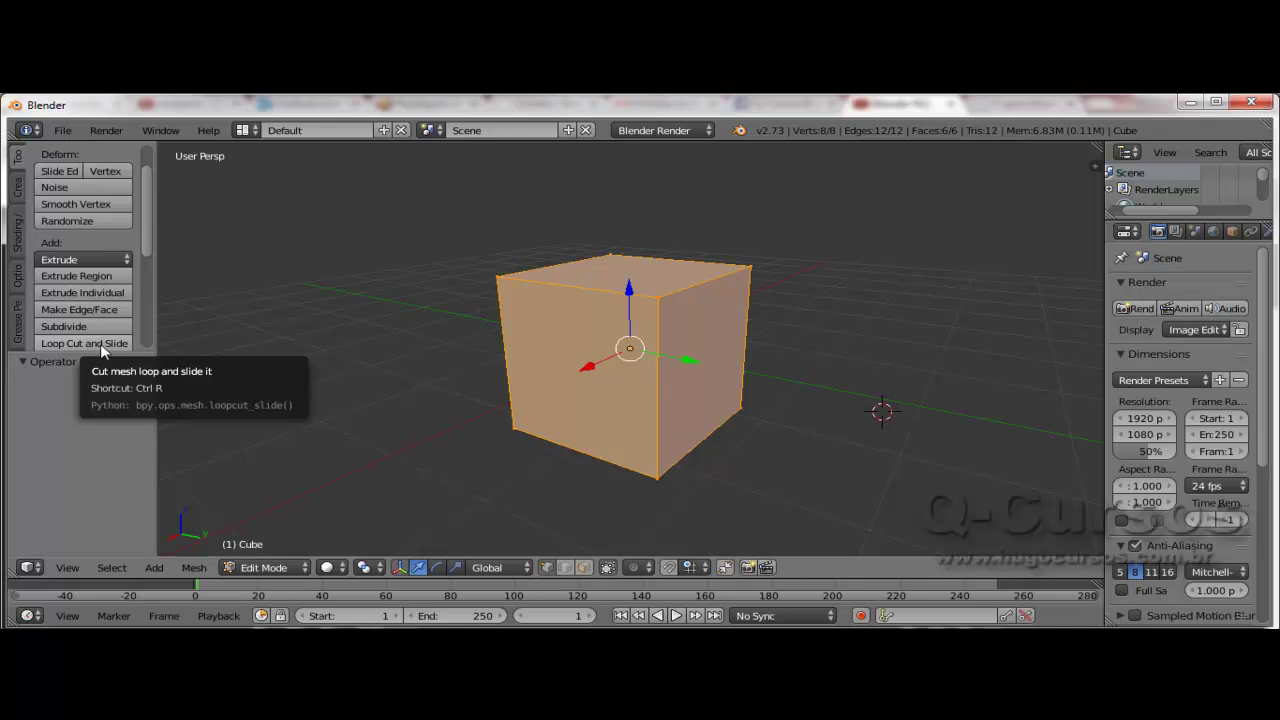
left_click(100, 345)
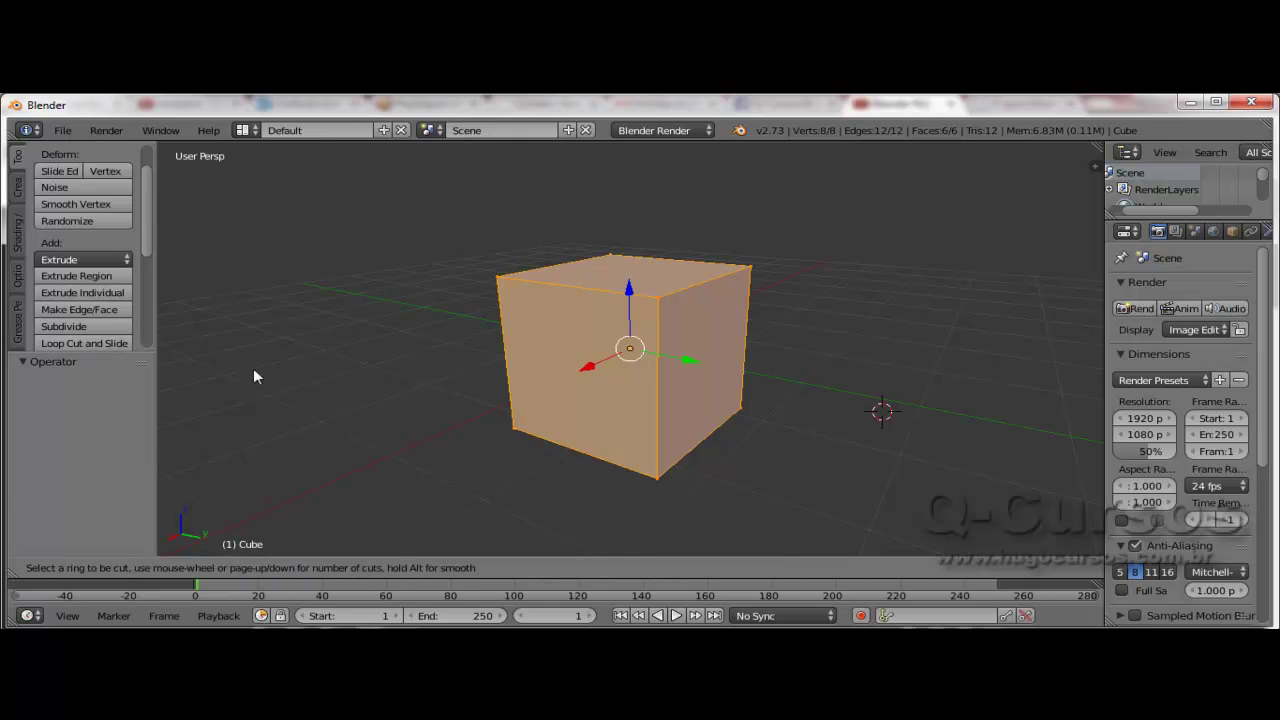
key("Escape")
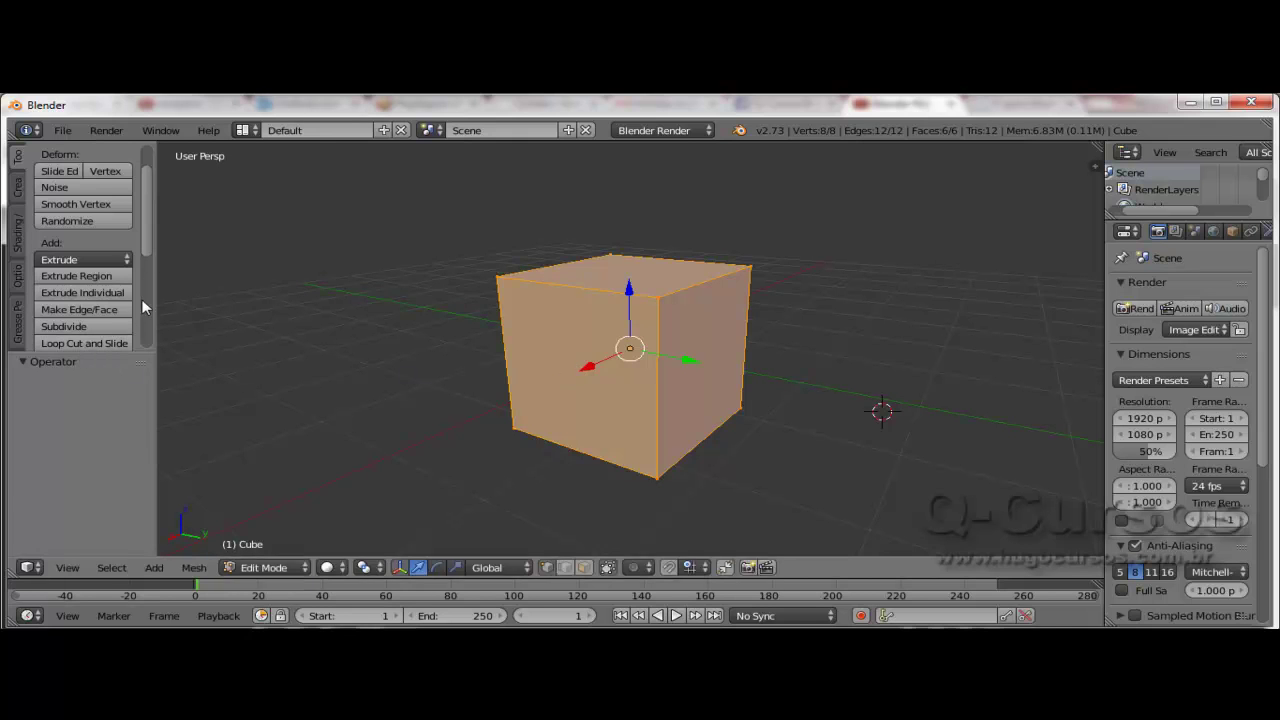
scroll(151, 265, "down", 2)
scroll(150, 273, "down", 1)
Step: Add one horizontal edge loop slid near the cube's bottom, giving 12 vertices and 10 faces
left_click(99, 289)
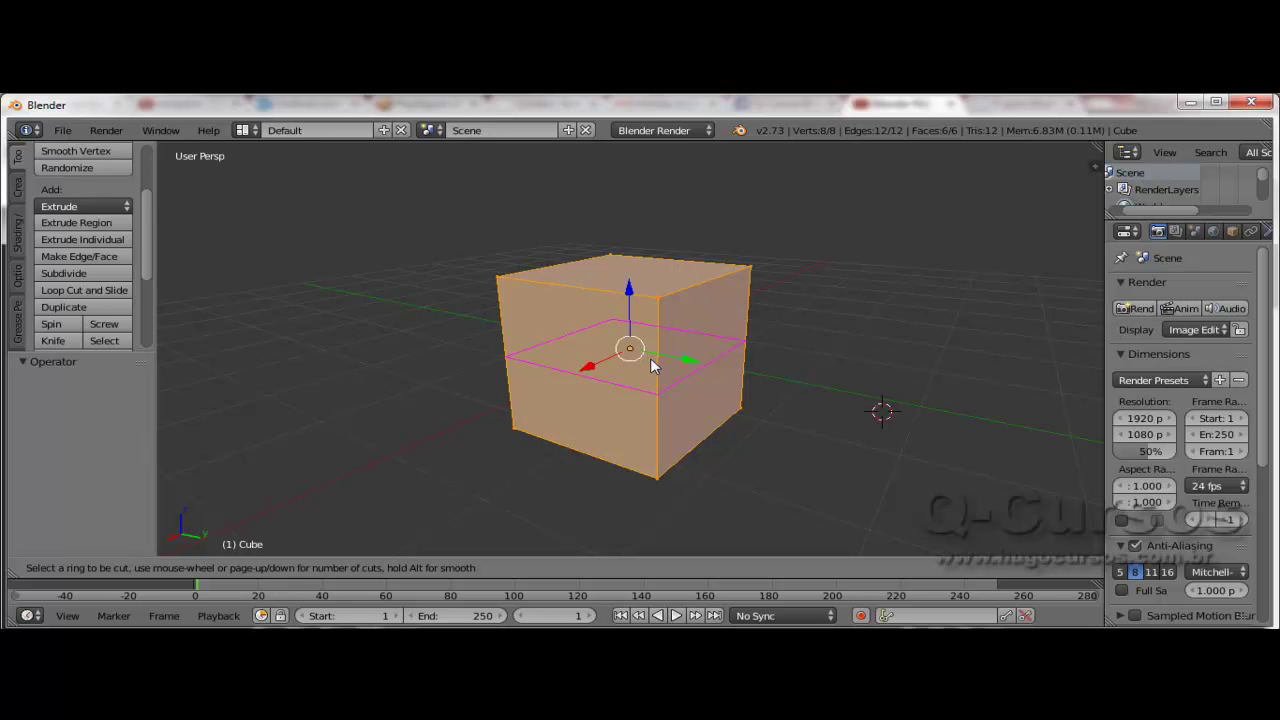
left_click(650, 358)
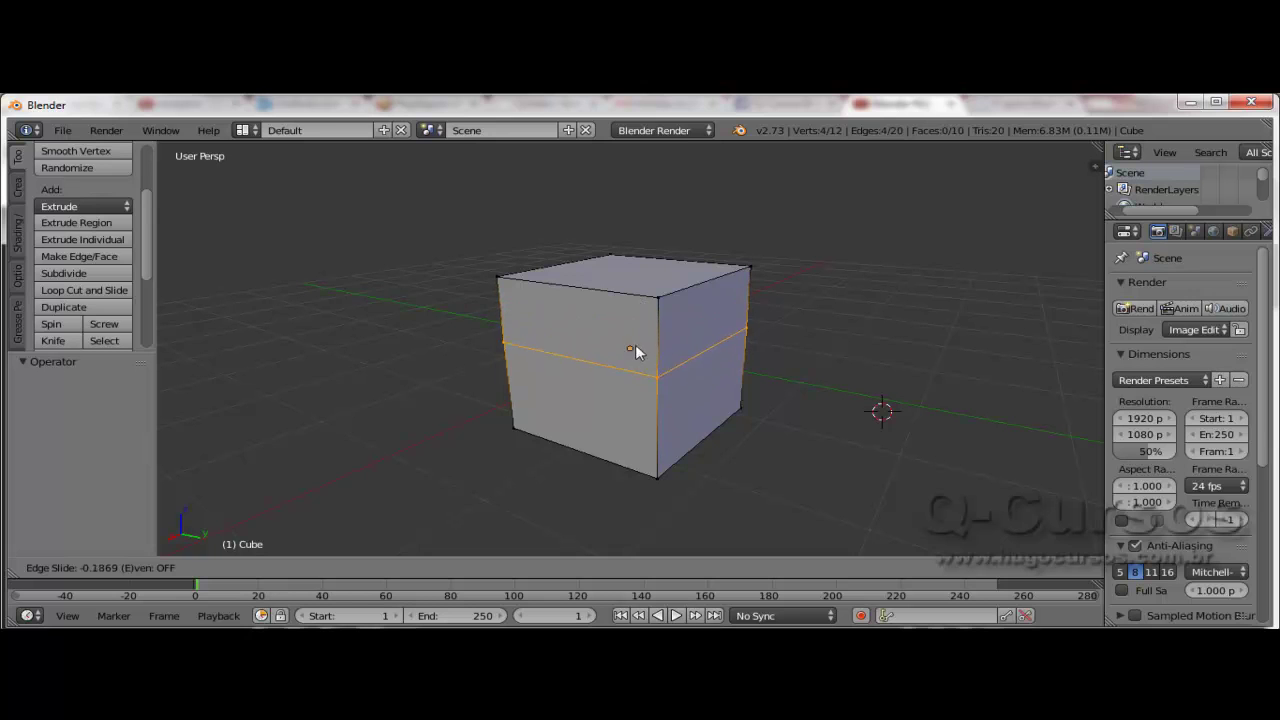
left_click(637, 399)
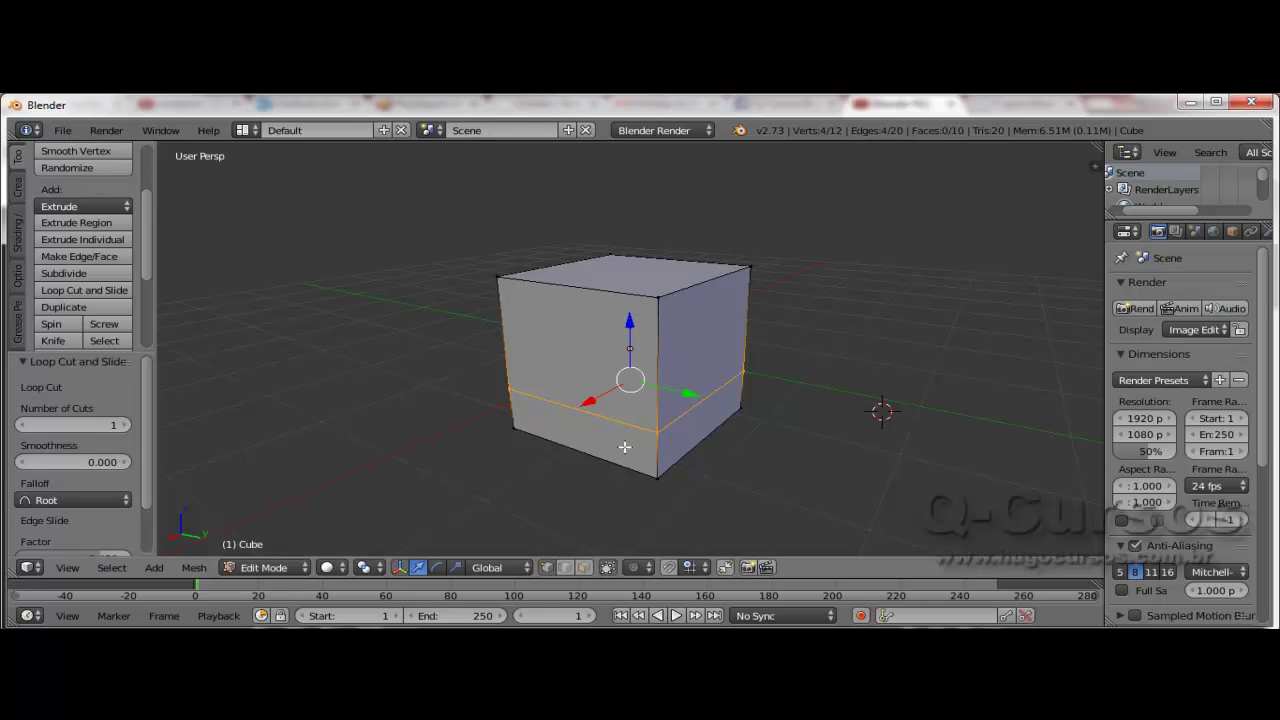
mouse_move(581, 349)
middle_mouse_down()
mouse_move(617, 326)
mouse_move(534, 334)
middle_mouse_up()
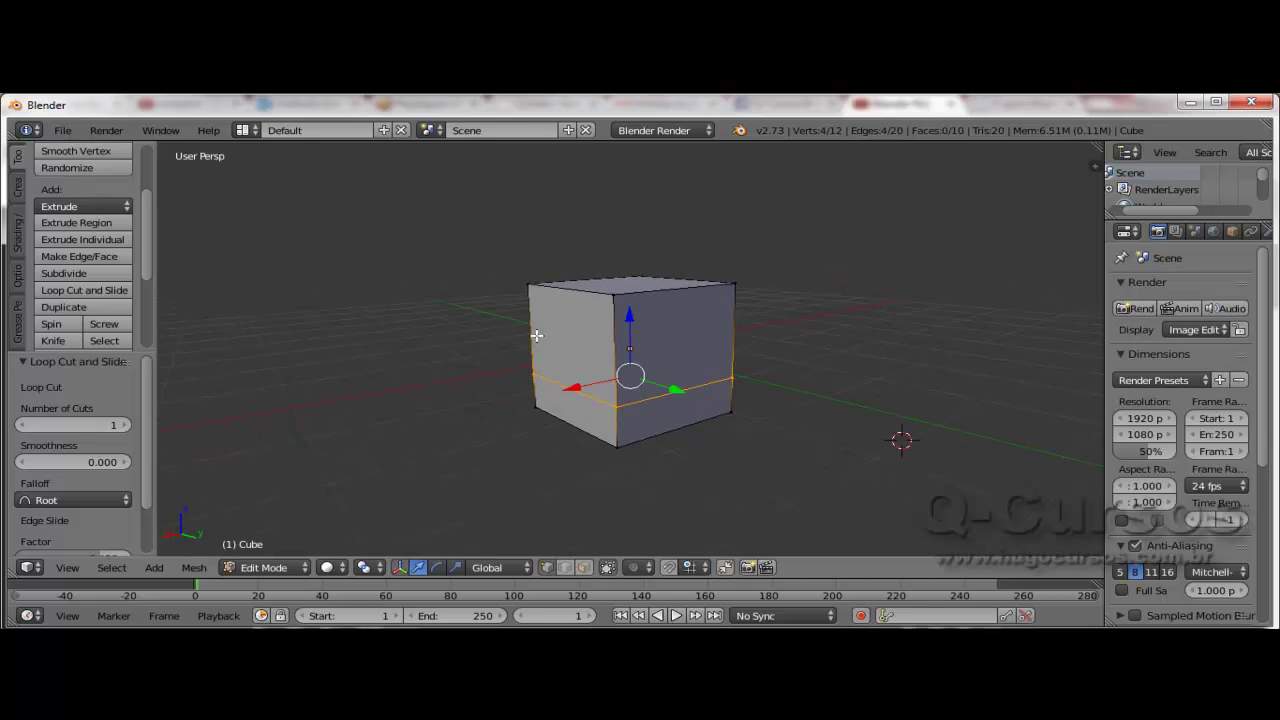
mouse_move(597, 360)
middle_mouse_down()
mouse_move(651, 366)
mouse_move(583, 375)
middle_mouse_up()
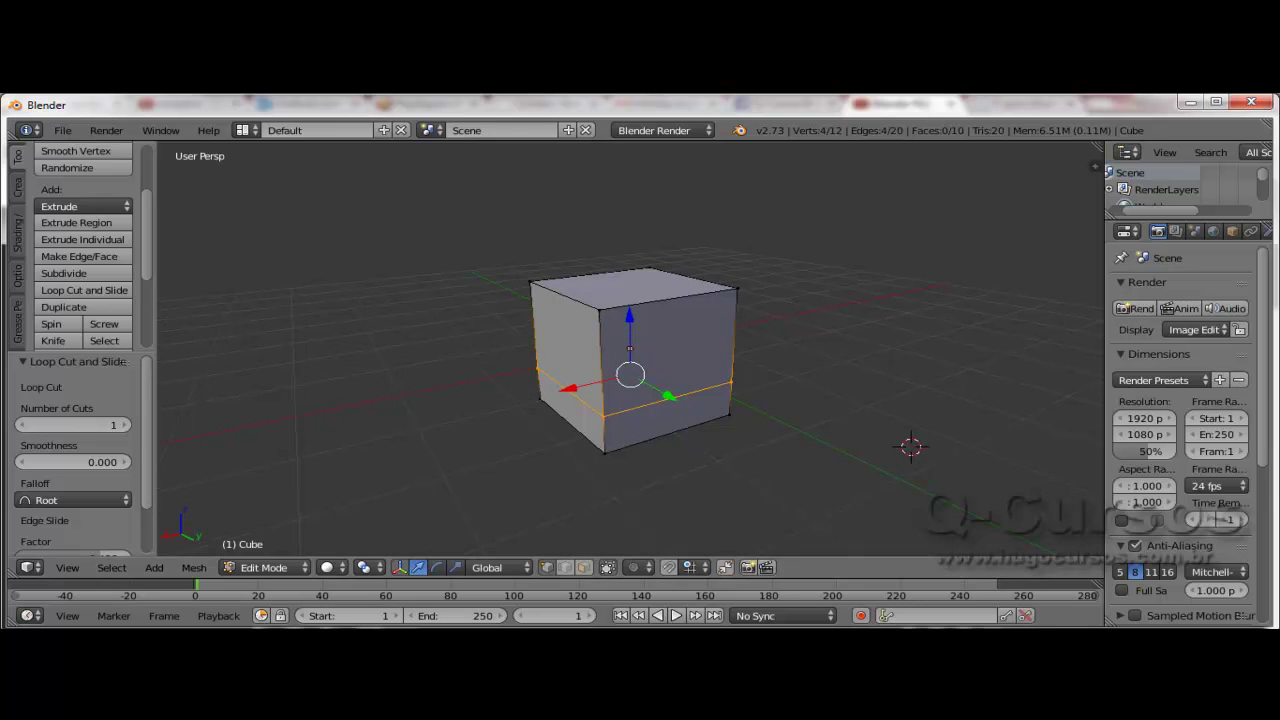
key("a")
key("a")
left_click(304, 409)
Step: Extrude the lower front face, scale its end to 0.454, and extrude a narrower segment
key("a")
middle_click_drag(592, 385, 650, 380)
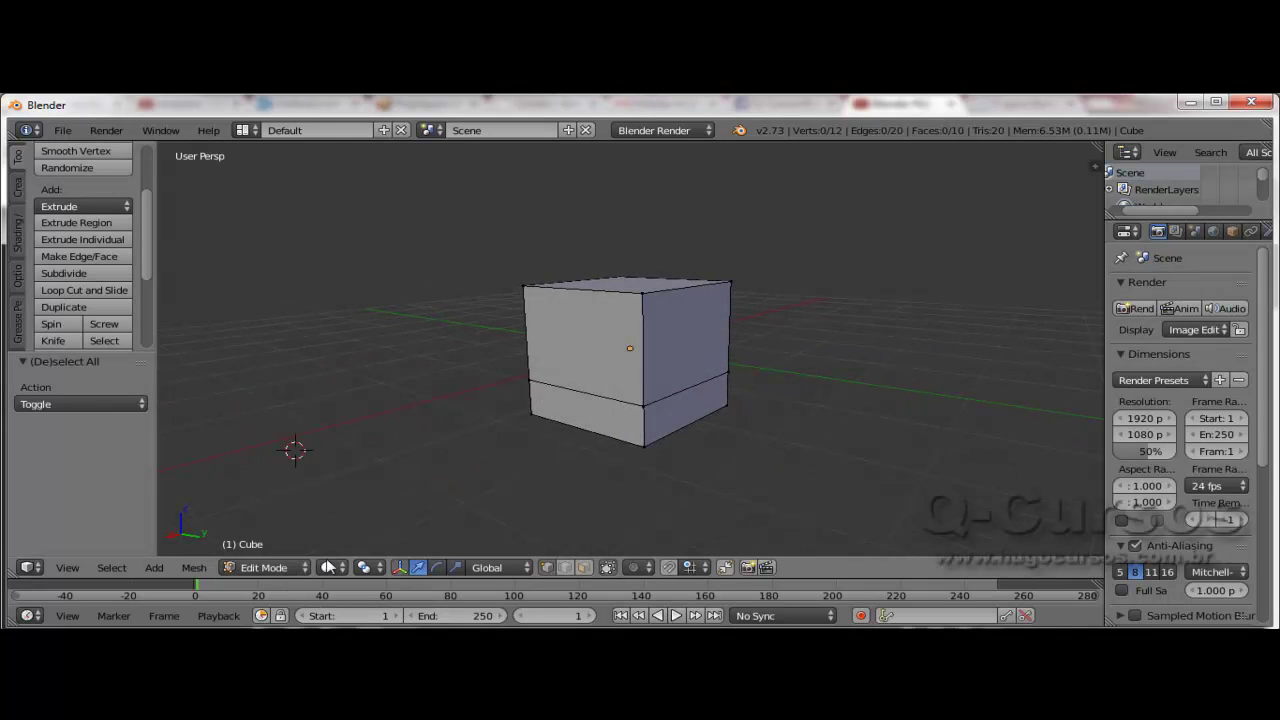
left_click(586, 568)
right_click(614, 416)
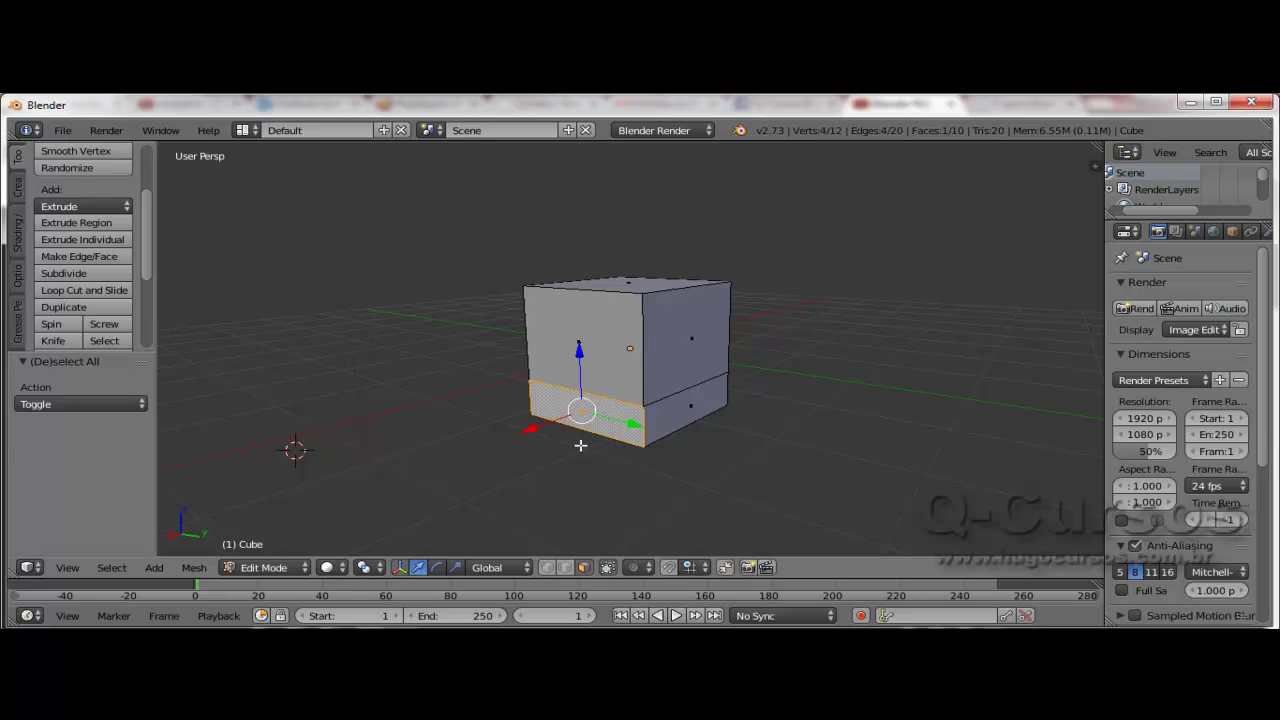
key("e")
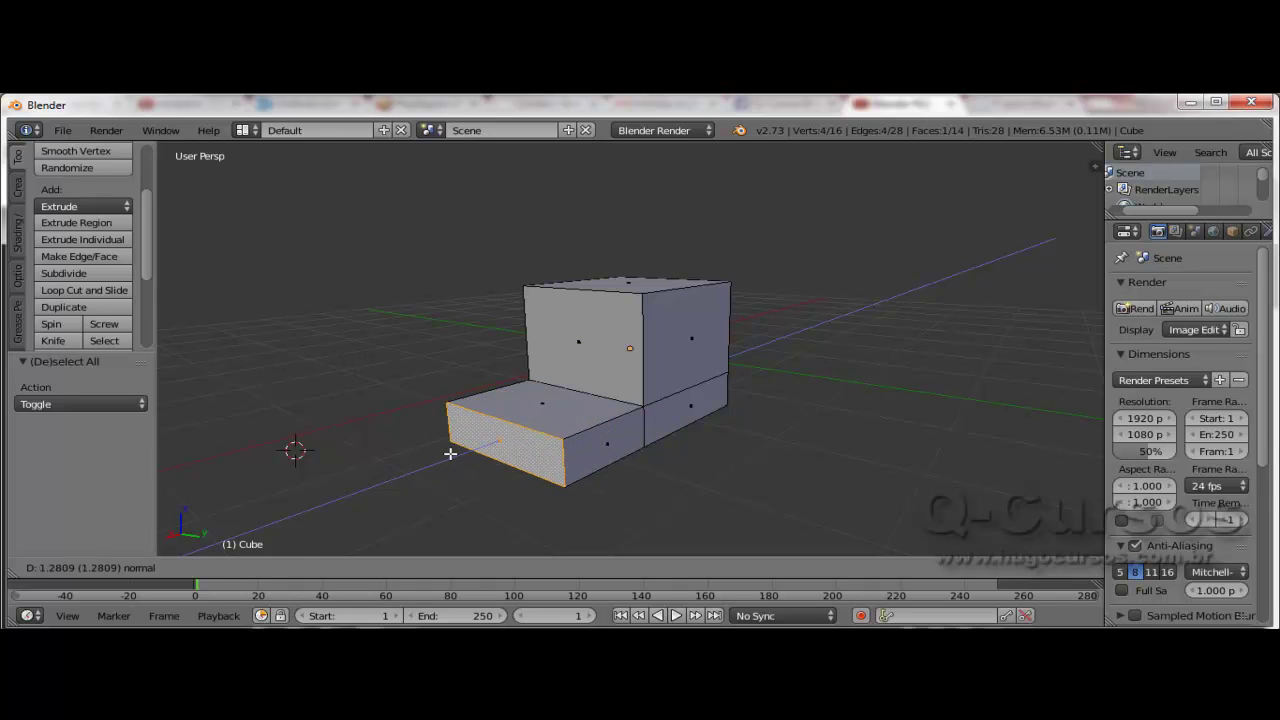
left_click(450, 454)
key("s")
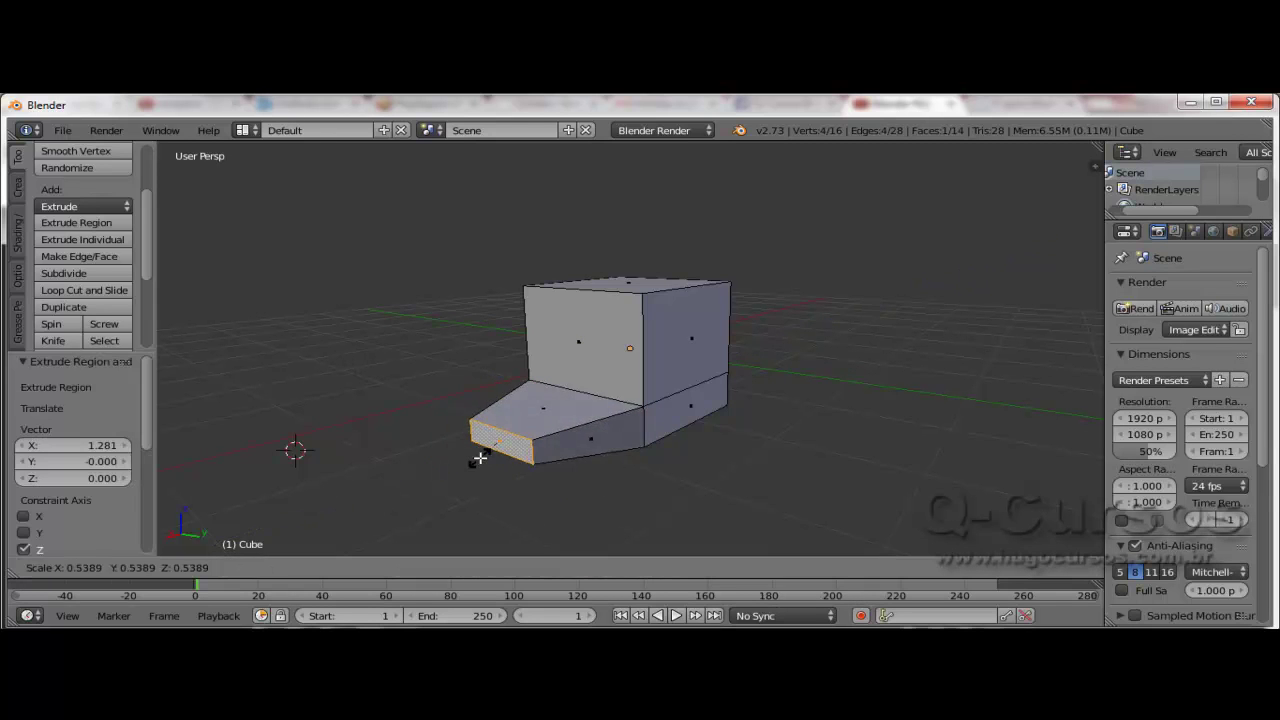
left_click(485, 457)
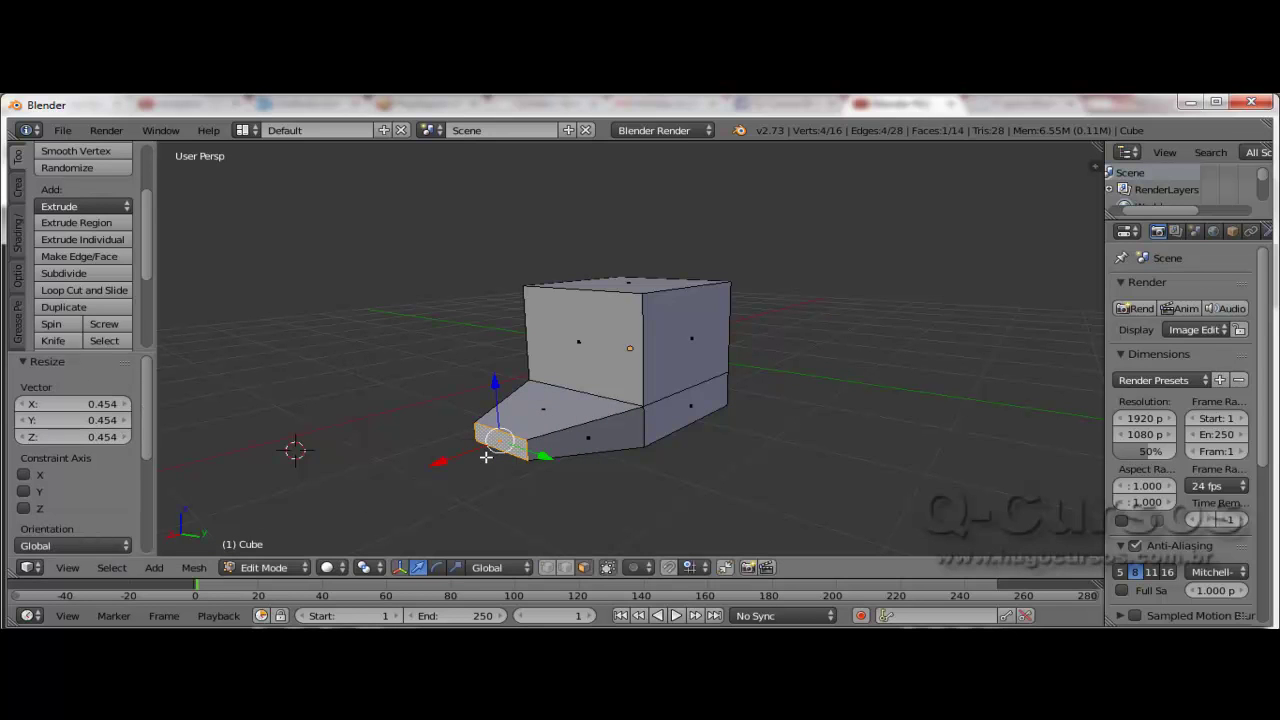
key("e")
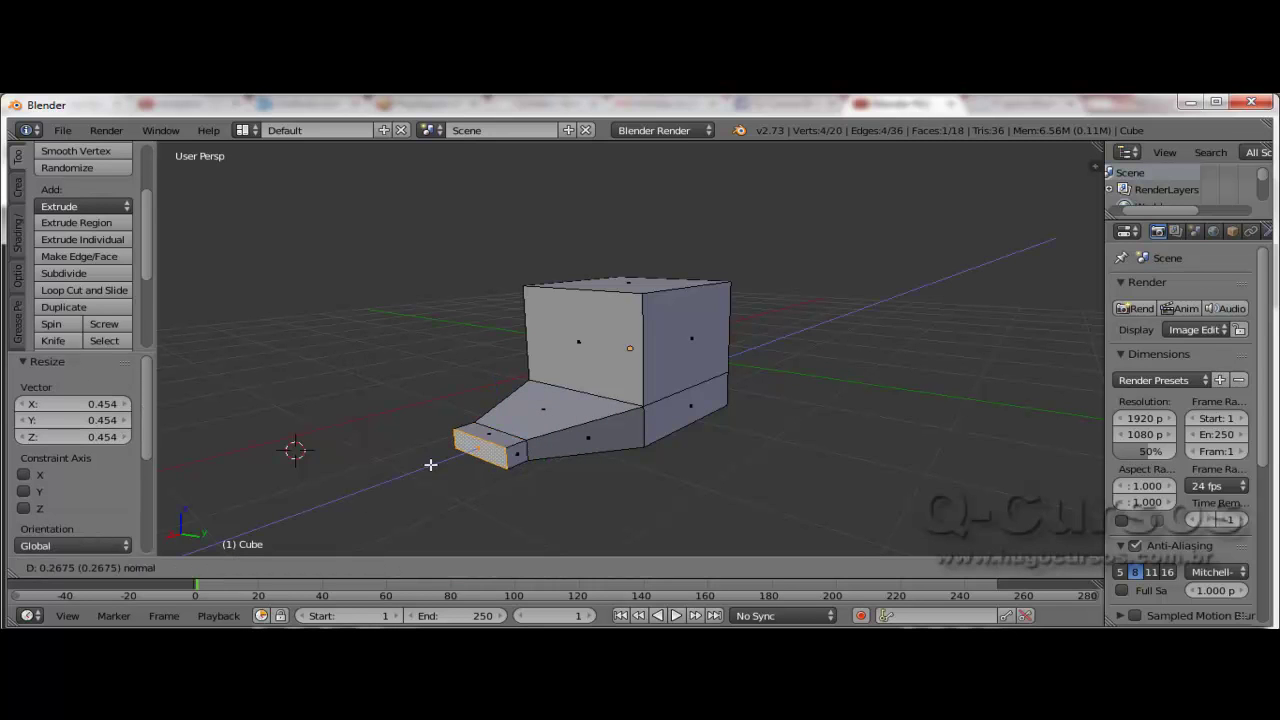
left_click(374, 470)
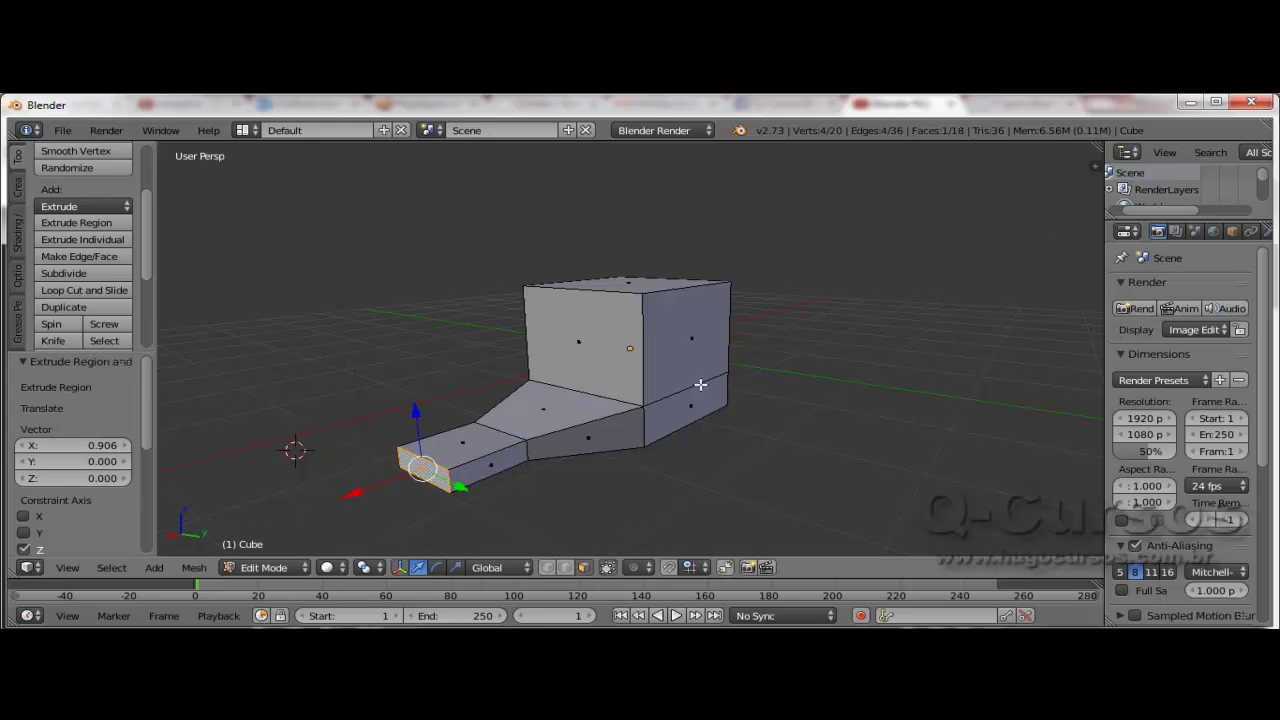
mouse_move(723, 380)
middle_mouse_down()
mouse_move(772, 395)
mouse_move(528, 392)
mouse_move(550, 405)
middle_mouse_up()
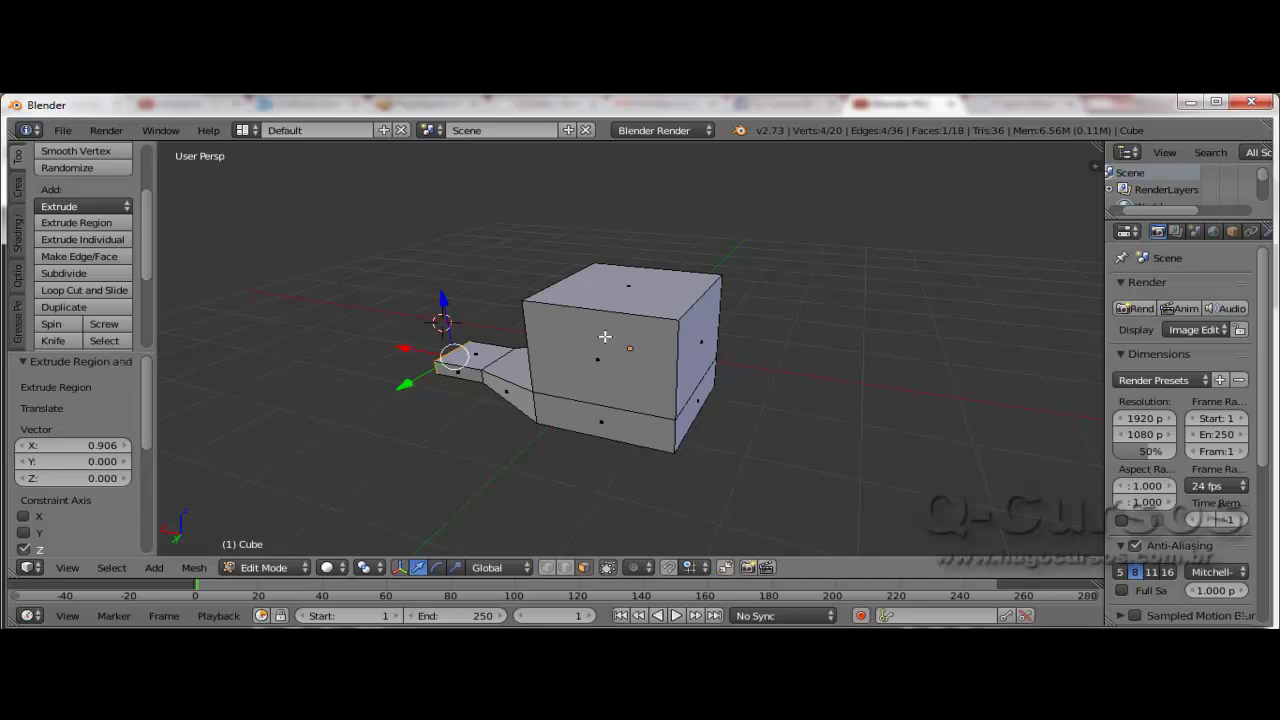
right_click(572, 347)
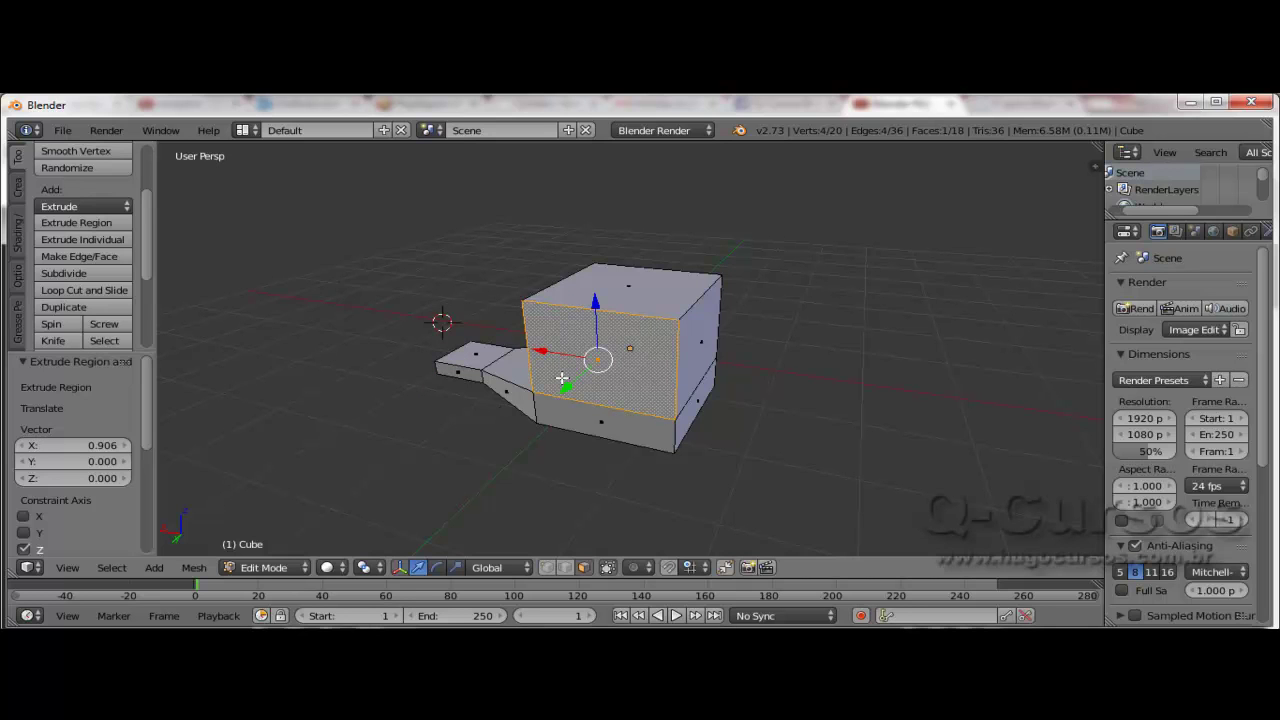
left_click(93, 292)
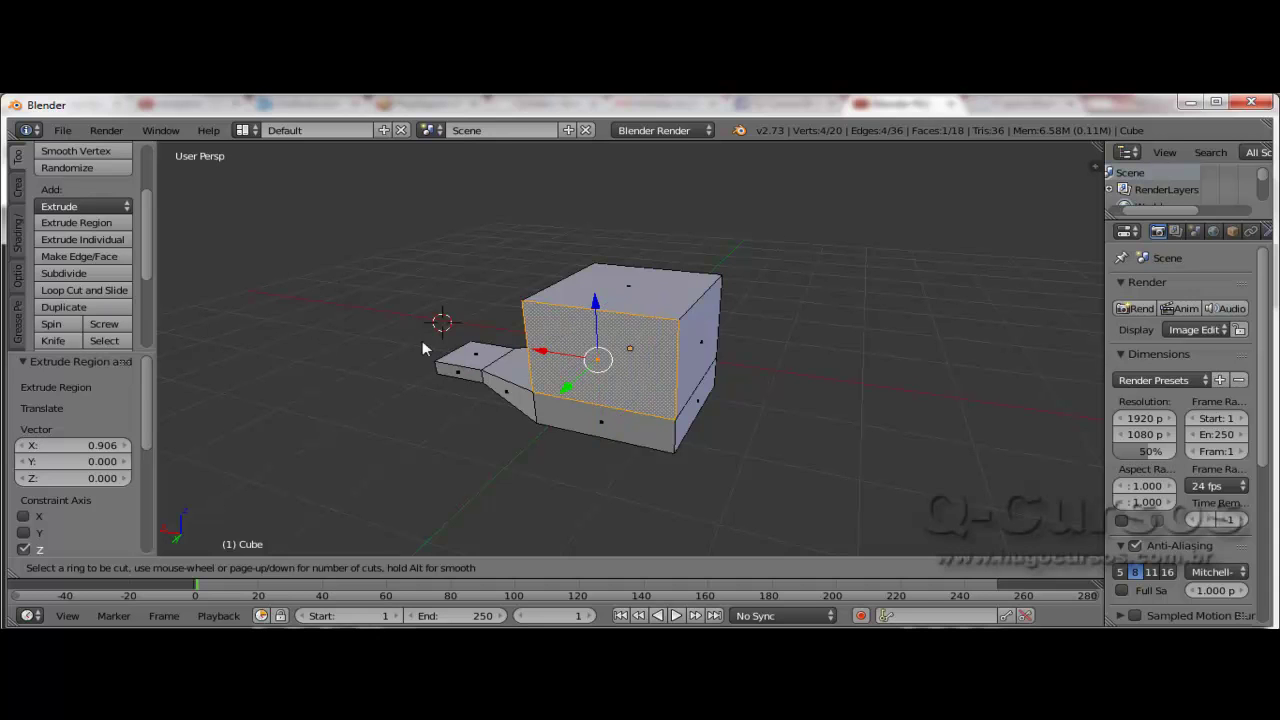
key("Escape")
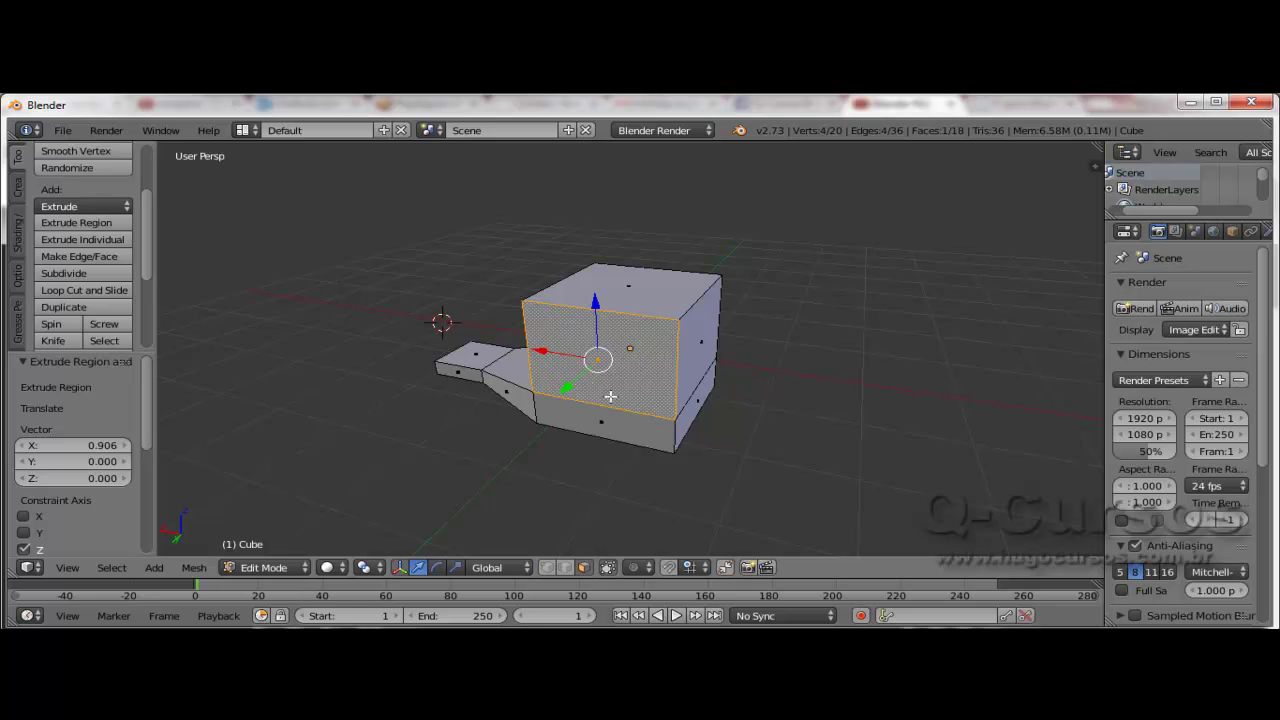
mouse_move(625, 438)
middle_mouse_down()
mouse_move(729, 387)
mouse_move(690, 426)
middle_mouse_up()
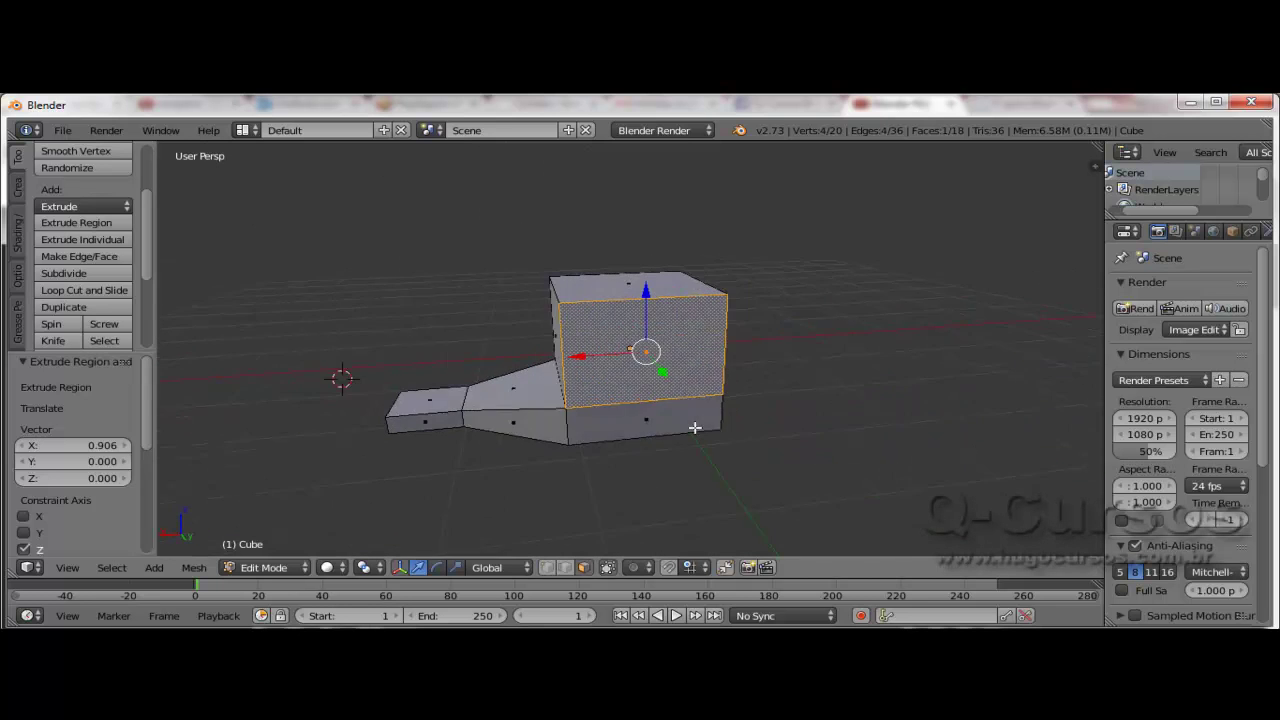
right_click(653, 291)
right_click(646, 328)
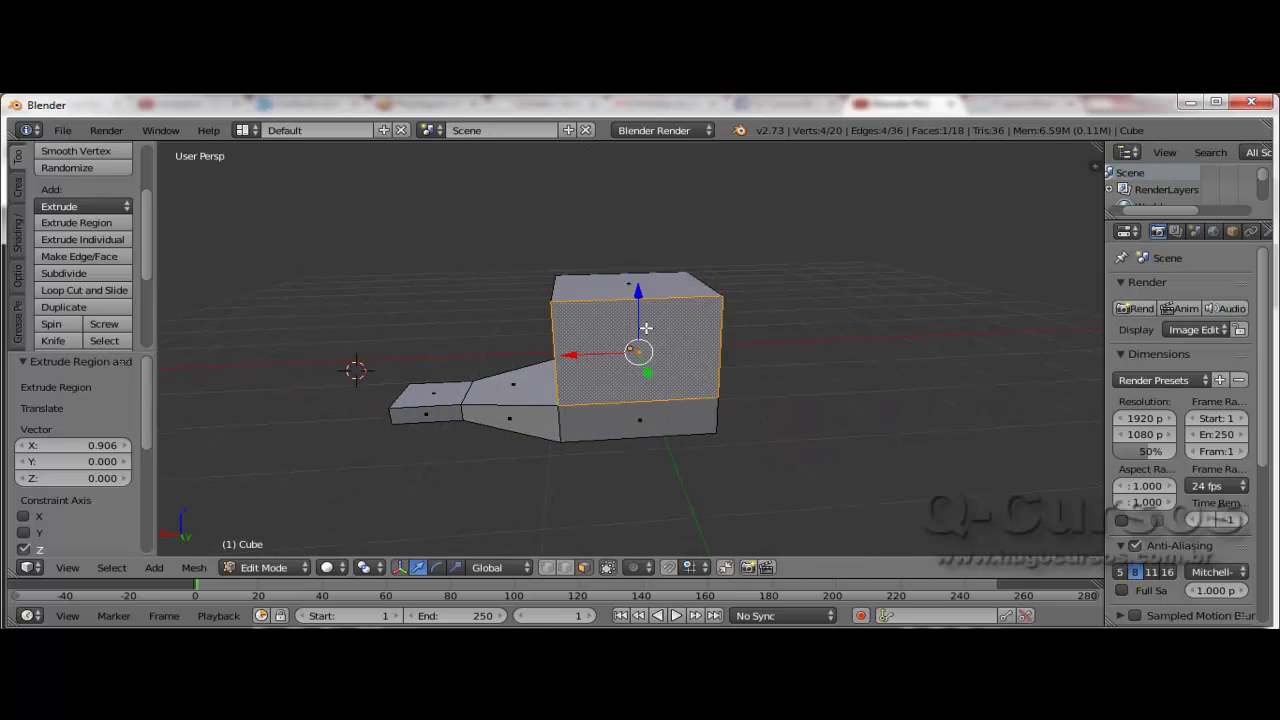
right_click(599, 295)
right_click(592, 330)
mouse_move(740, 434)
middle_mouse_down()
mouse_move(811, 409)
mouse_move(679, 428)
middle_mouse_up()
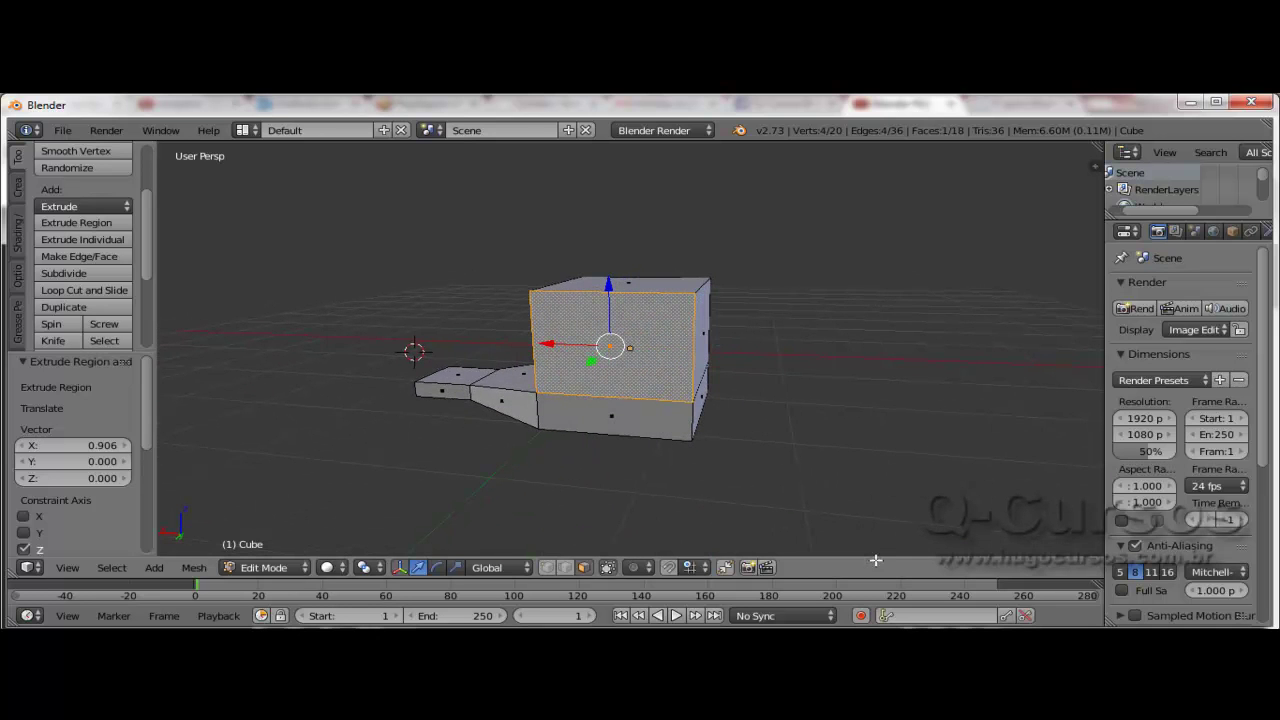
Step: Toggle wireframe and undo the tapered arm, back to the 12-vertex, 10-face loop-cut box
key("z")
left_click(800, 441)
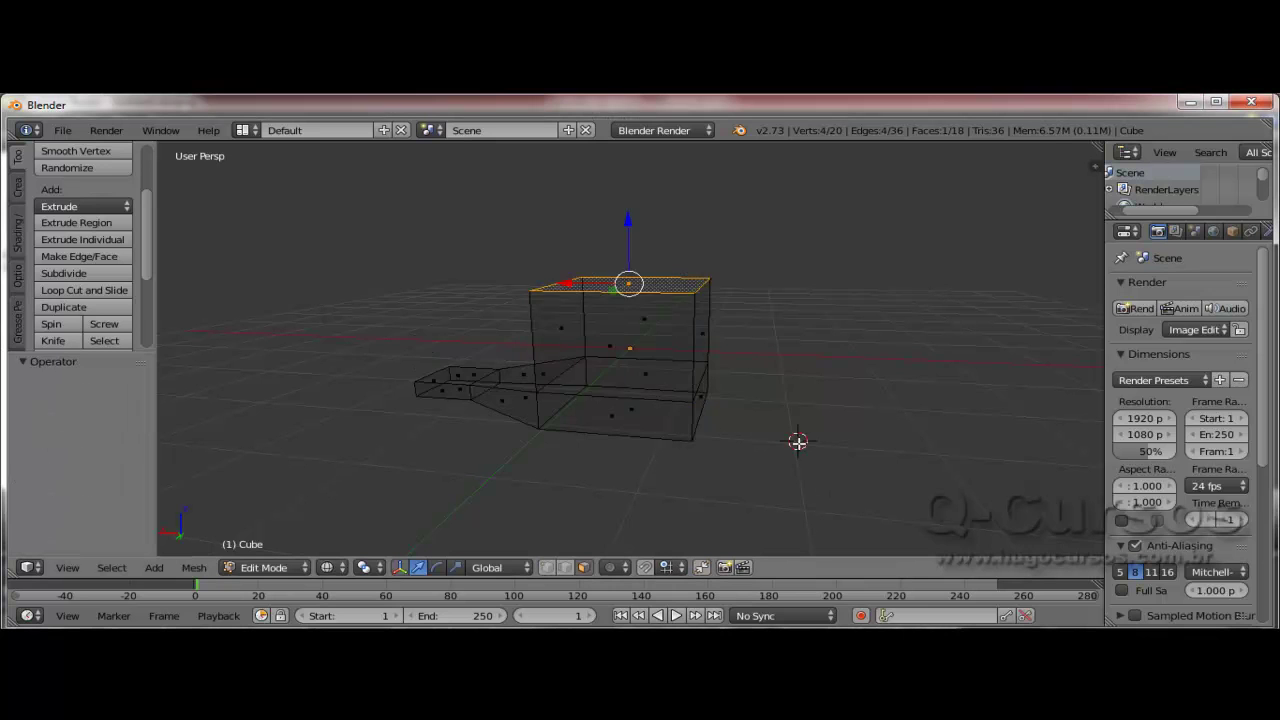
key("ctrl+z")
key("ctrl+z")
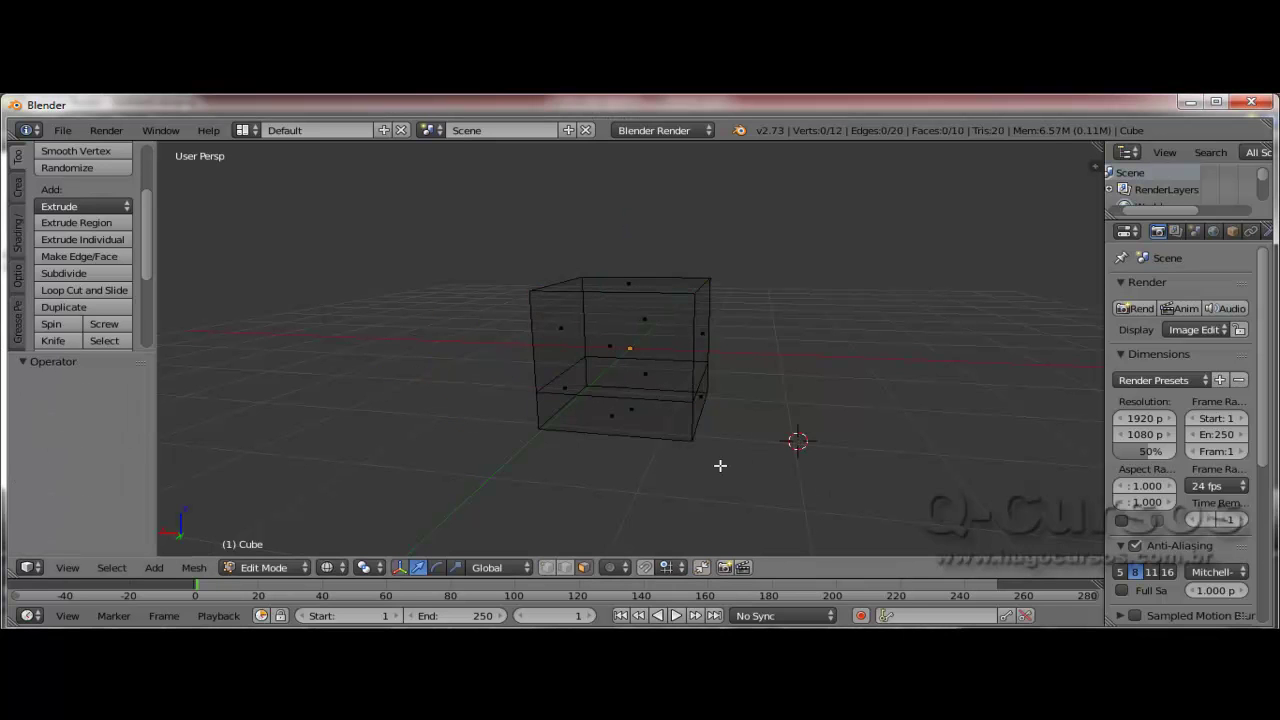
key("z")
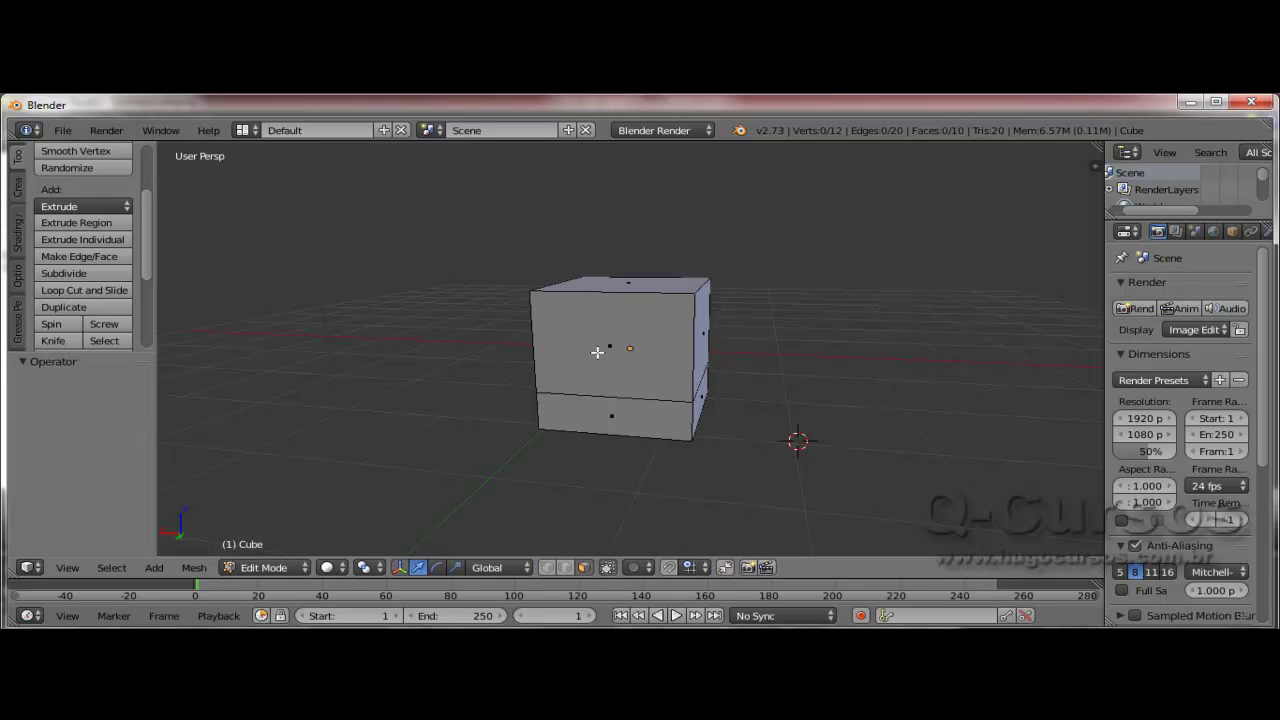
Step: Add three evenly spaced horizontal loop cuts across the upper block, reaching 24 vertices and 22 faces
key("z")
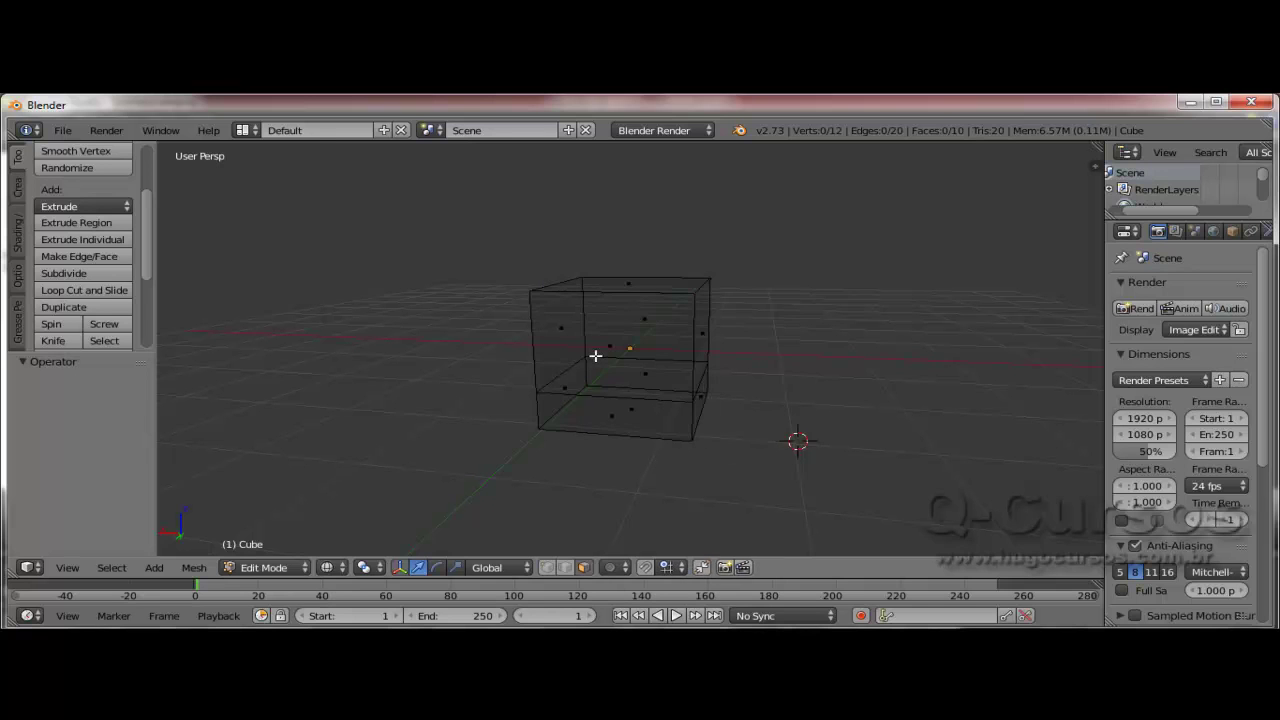
key("z")
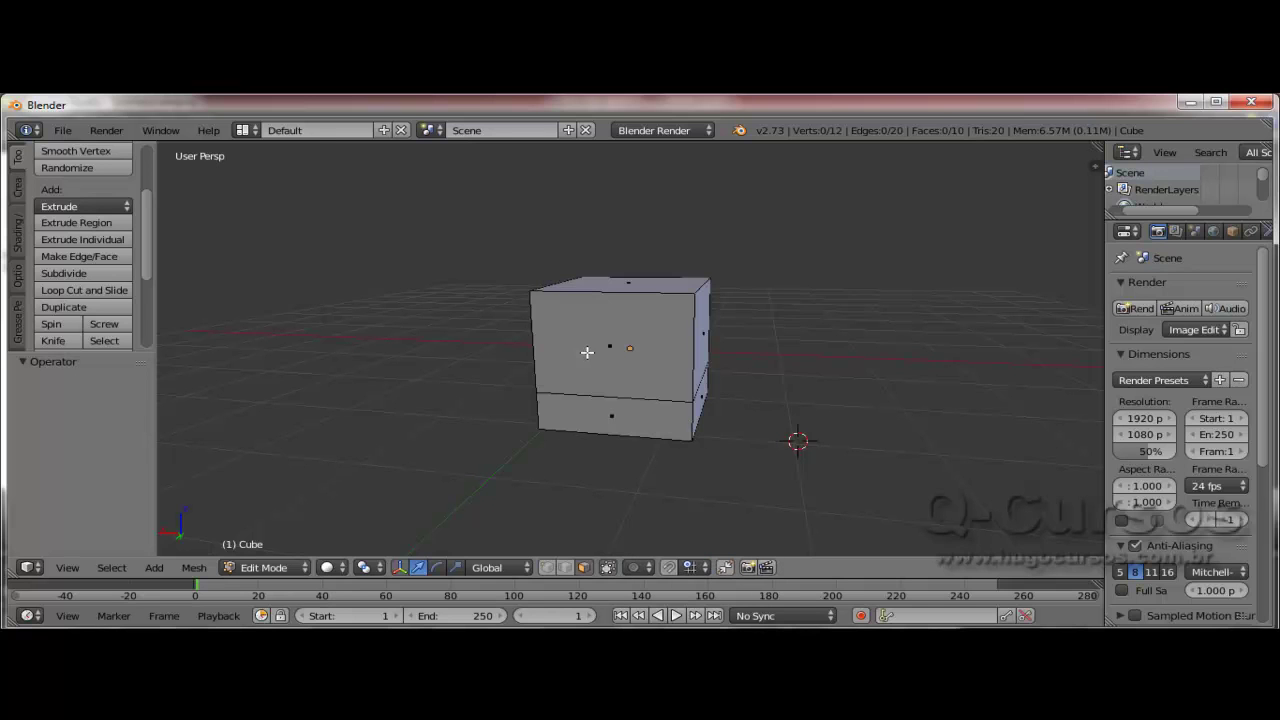
left_click(84, 292)
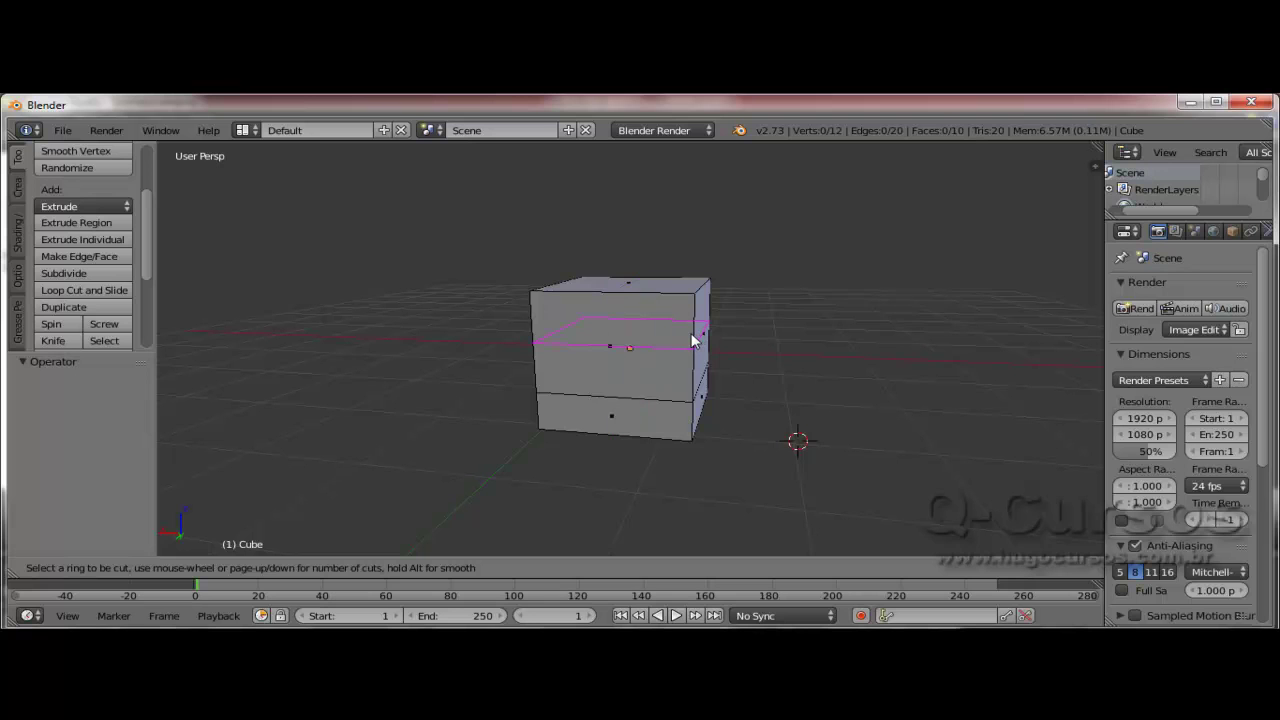
scroll(684, 337, "up", 1)
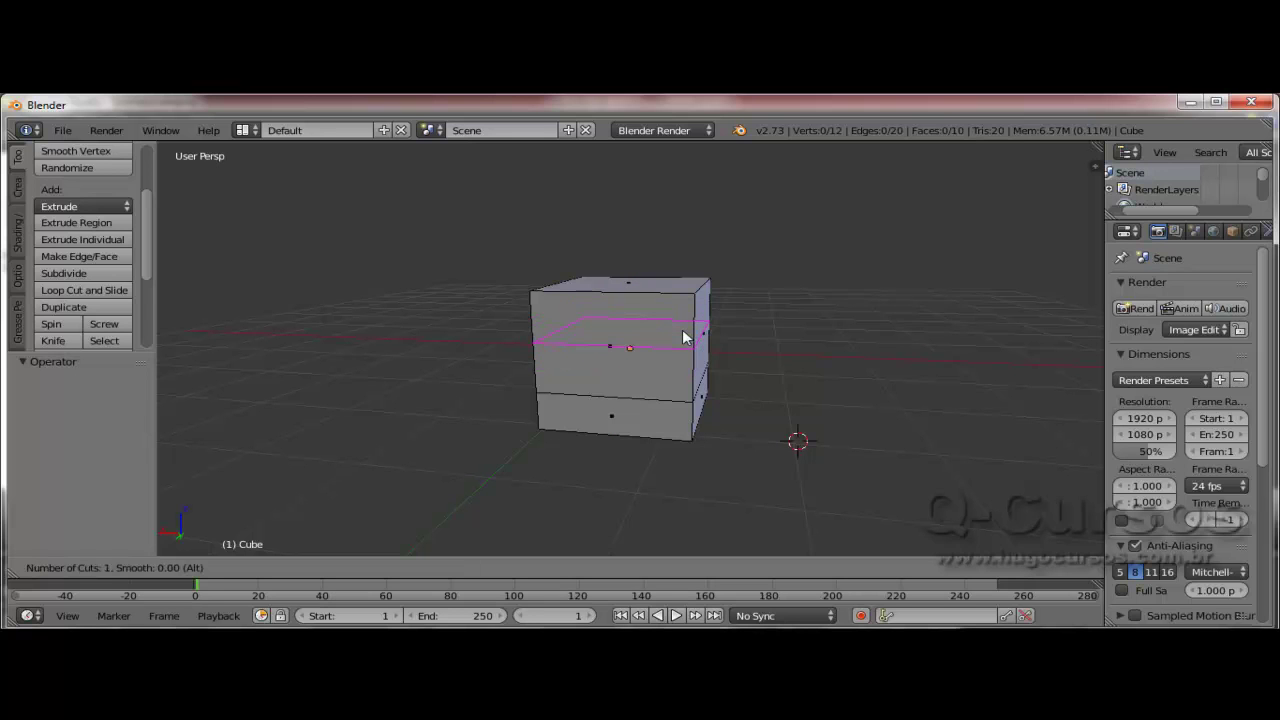
scroll(684, 337, "up", 1)
scroll(684, 337, "up", 1)
left_click(683, 337)
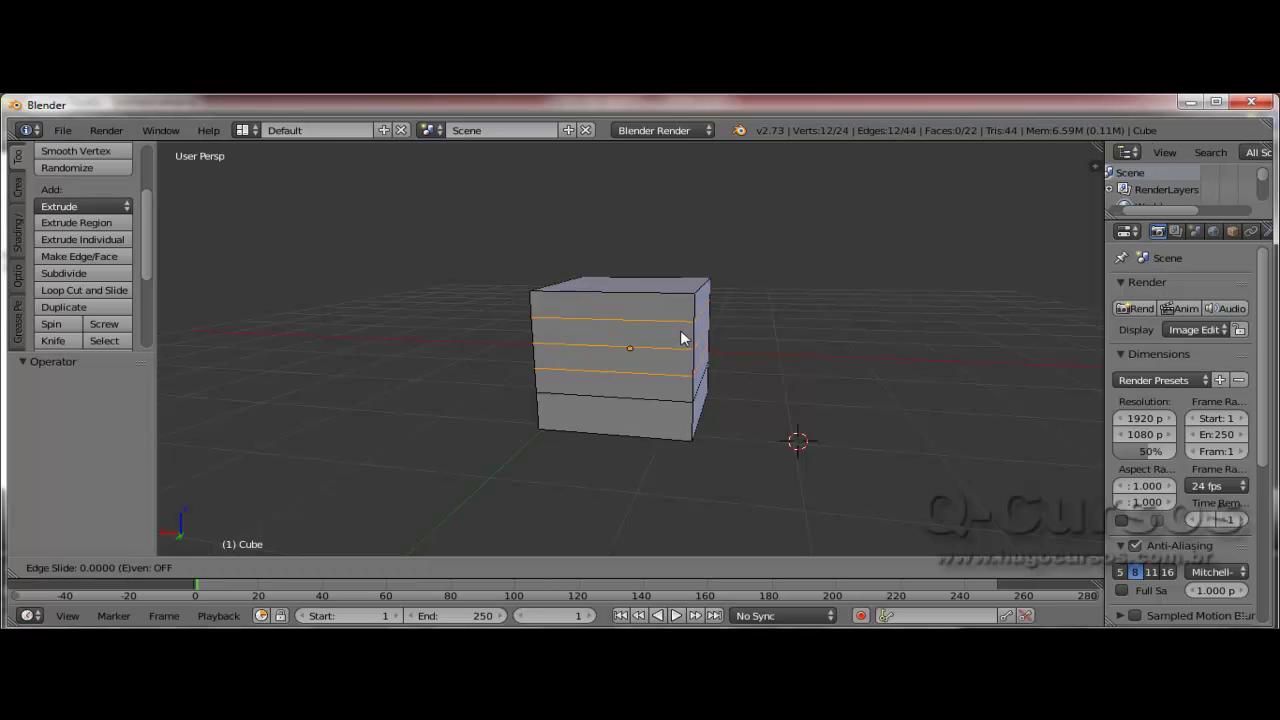
right_click(652, 340)
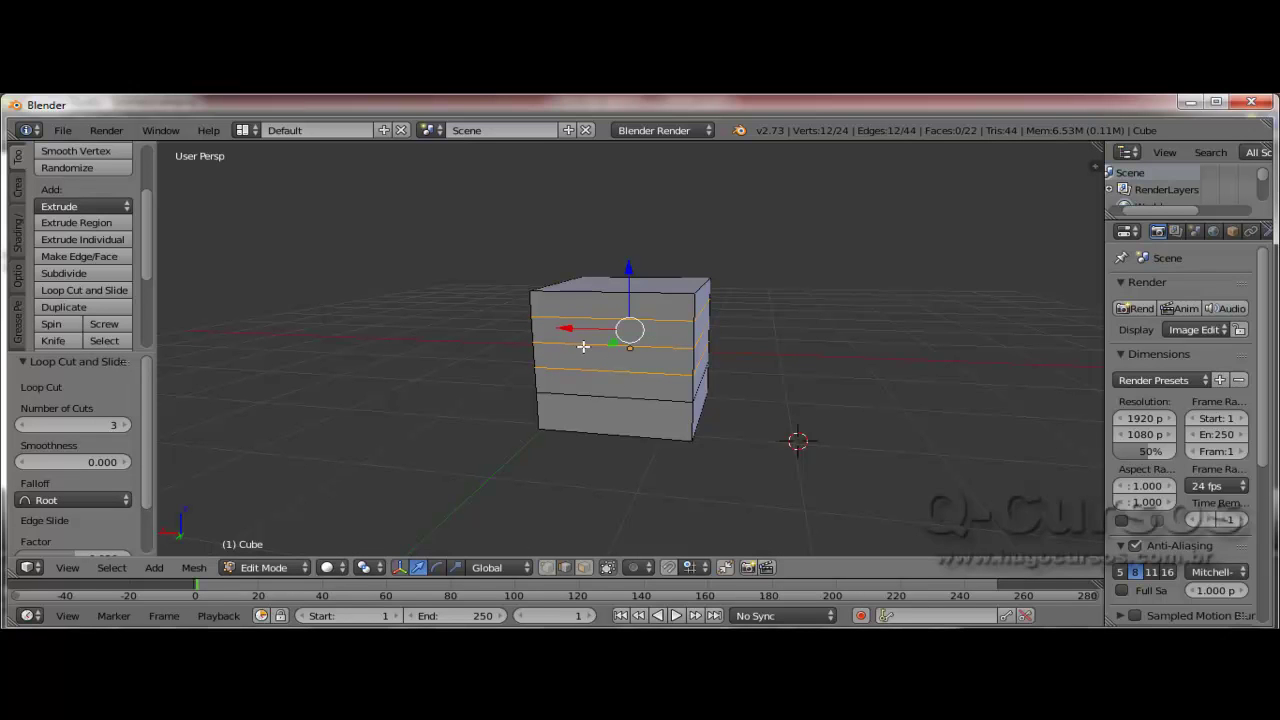
Step: In face select mode, select the horizontal face band below the top loop cut
mouse_move(520, 429)
middle_mouse_down()
mouse_move(391, 389)
mouse_move(468, 423)
middle_mouse_up()
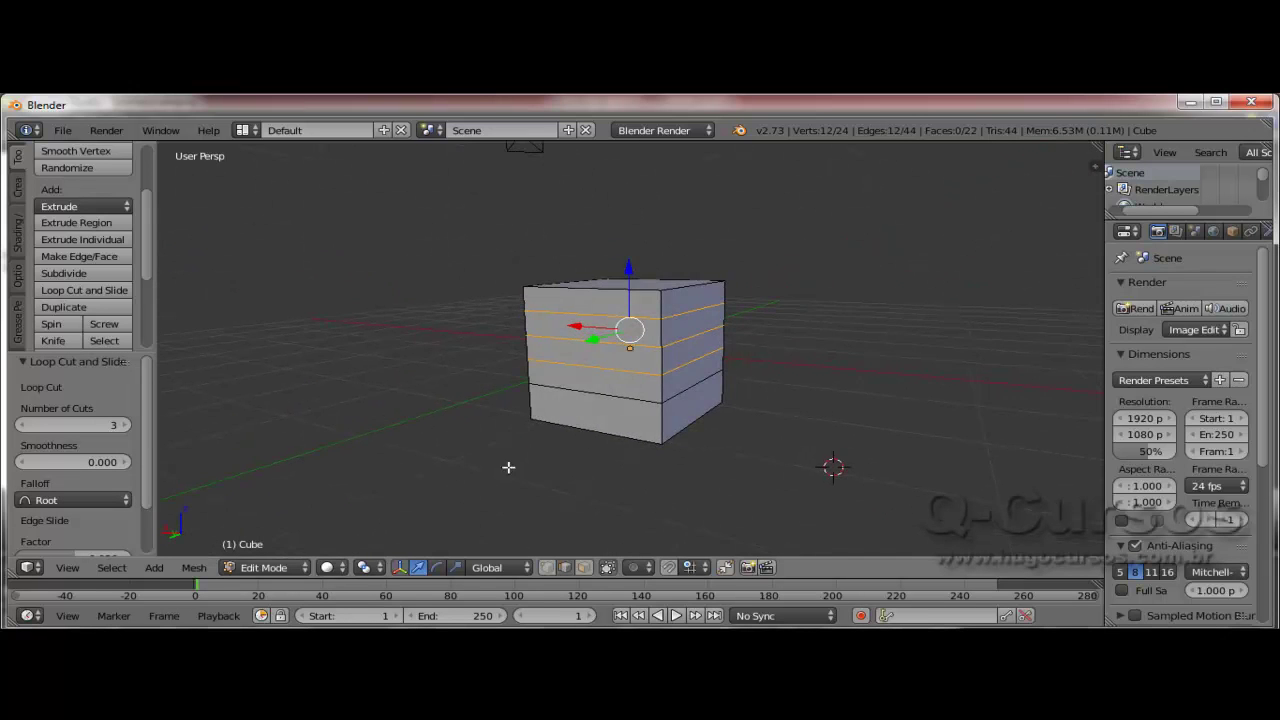
right_click(598, 383)
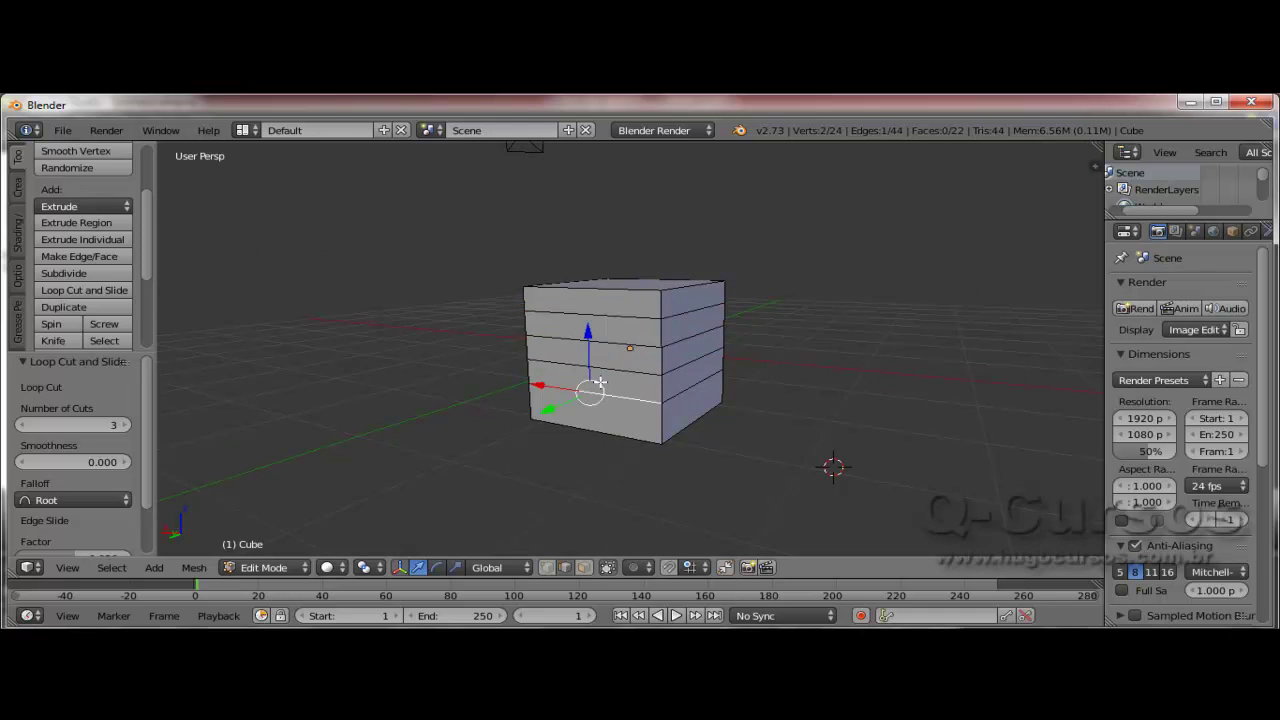
right_click(614, 334)
right_click(597, 322)
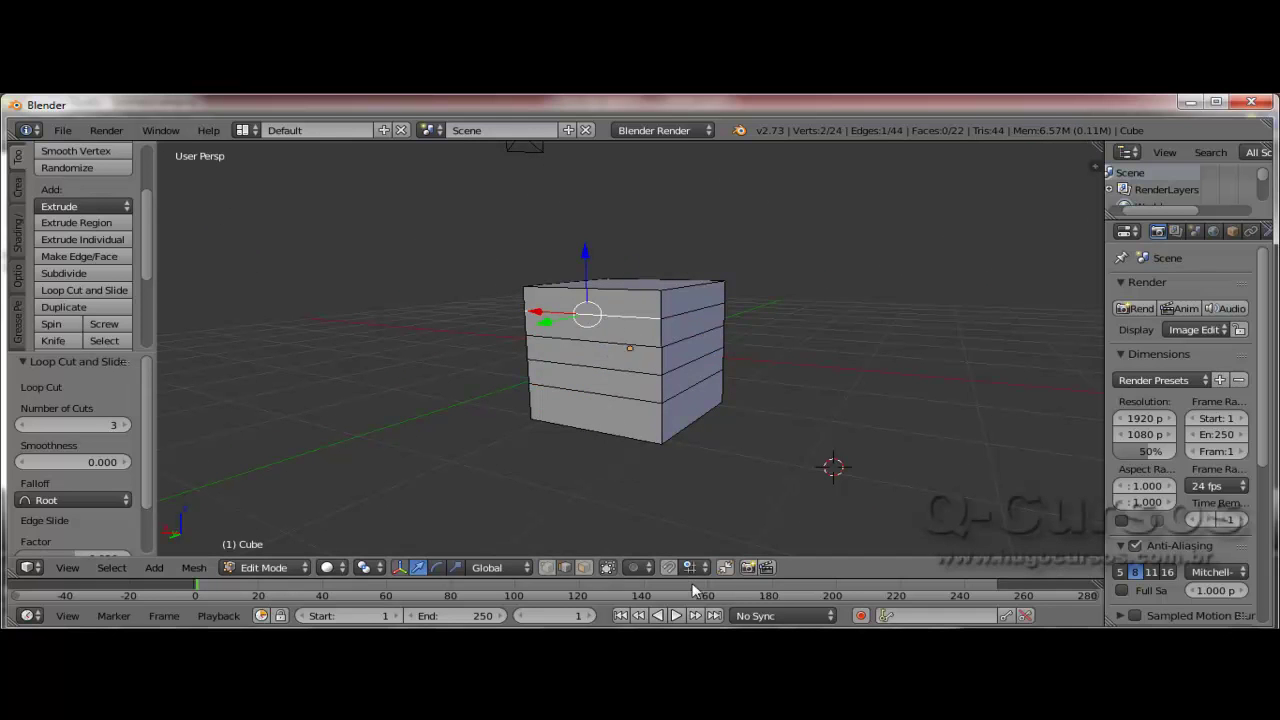
left_click(584, 567)
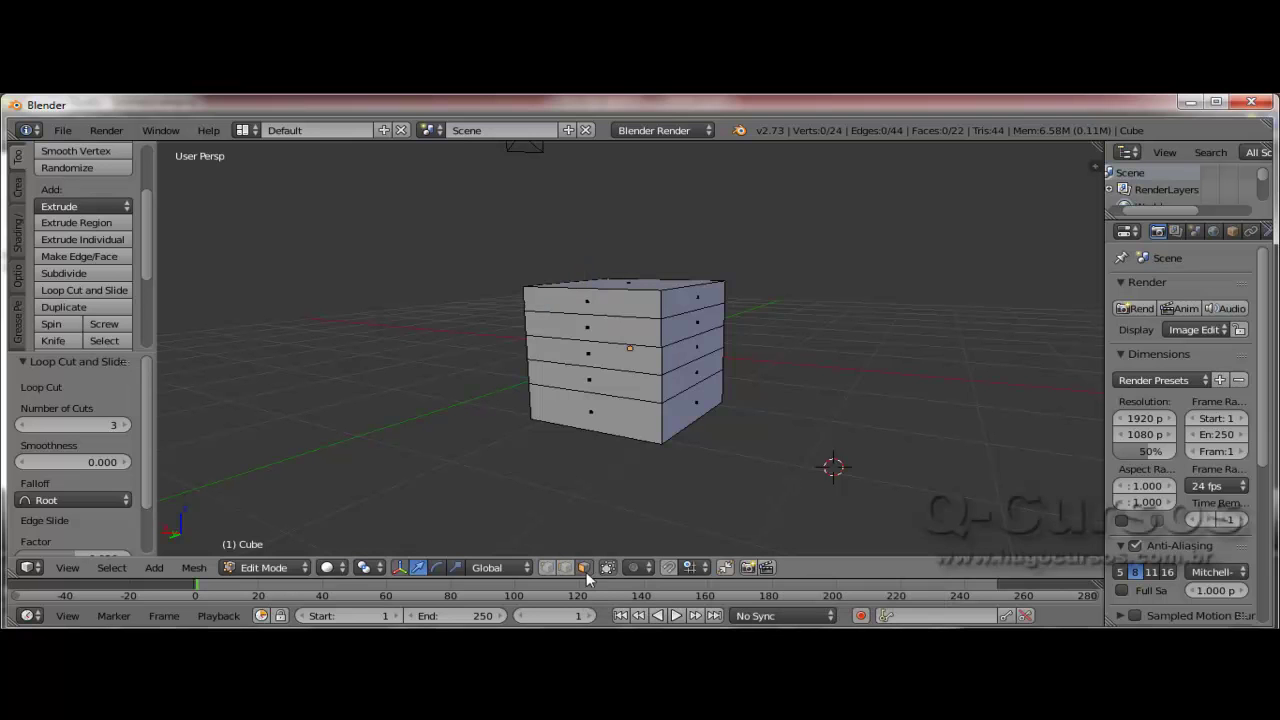
right_click(624, 336)
right_click(607, 381)
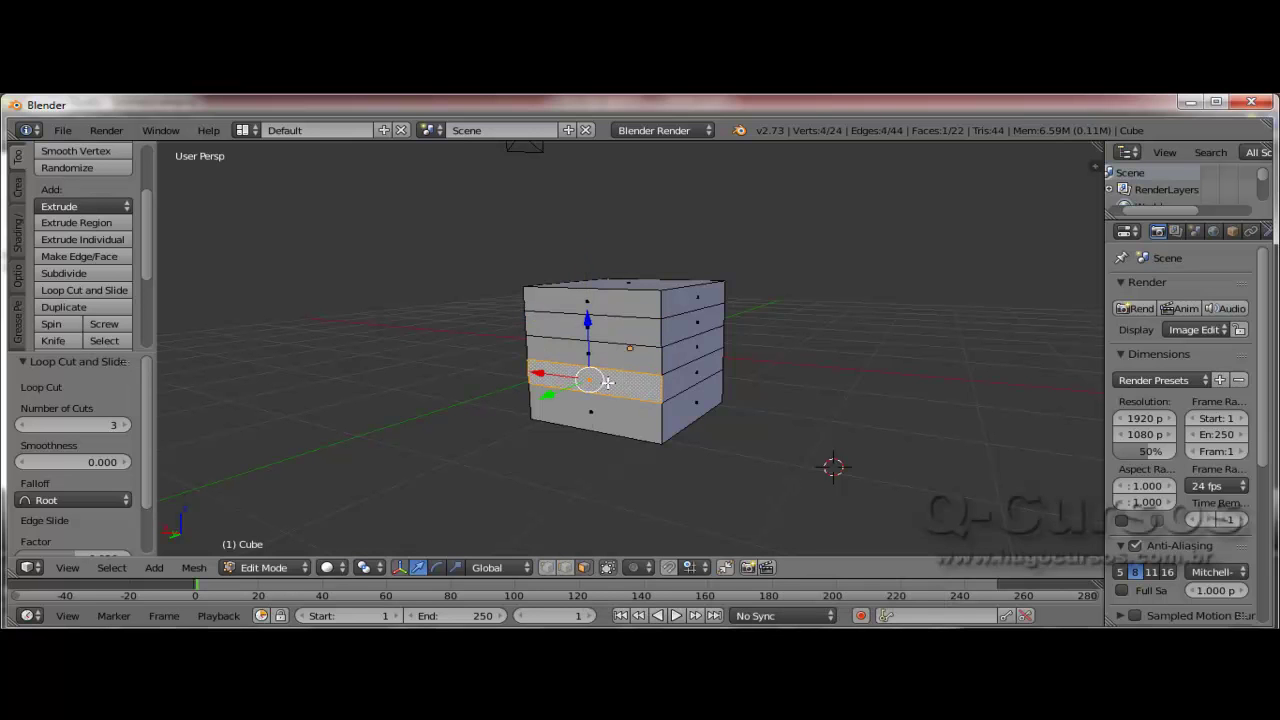
right_click(612, 354)
mouse_move(604, 329)
middle_mouse_down()
mouse_move(619, 360)
mouse_move(500, 331)
mouse_move(400, 326)
mouse_move(380, 346)
mouse_move(443, 359)
middle_mouse_up()
middle_click_drag(650, 365, 664, 350)
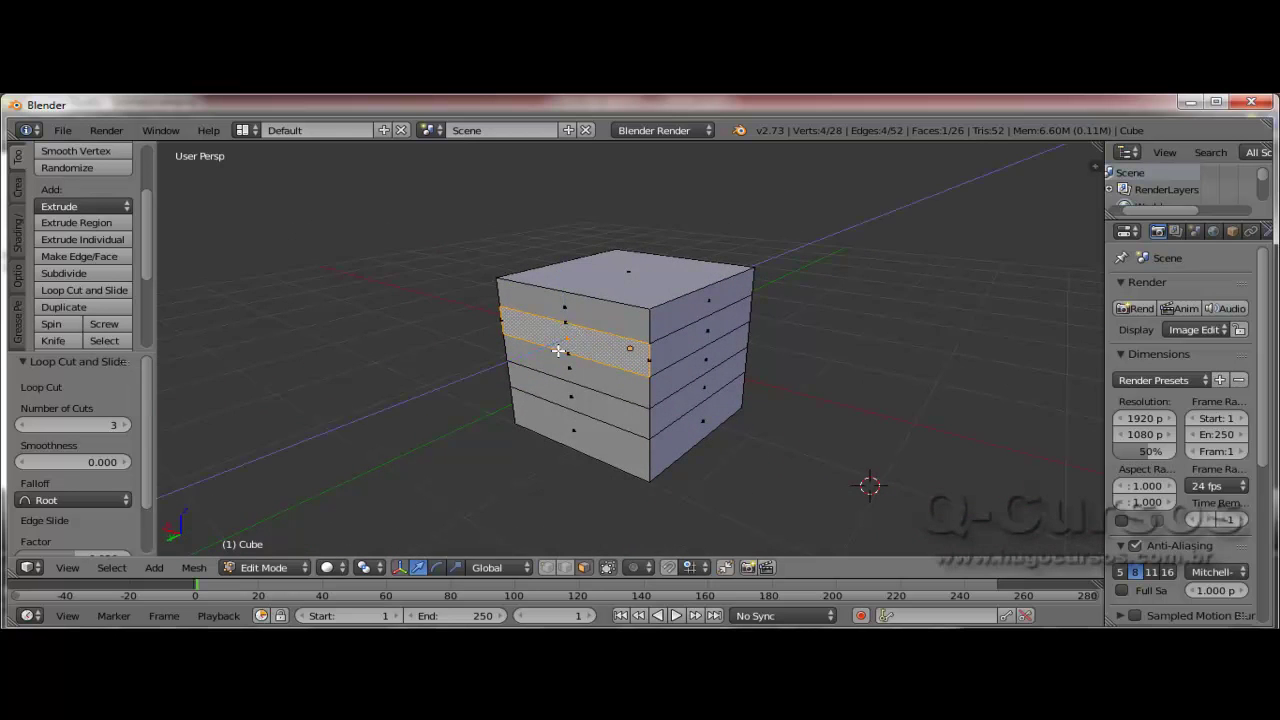
Step: Extrude the selected face band outward into a side ledge, cancelling the follow-up scale
key("e")
left_click(447, 388)
key("s")
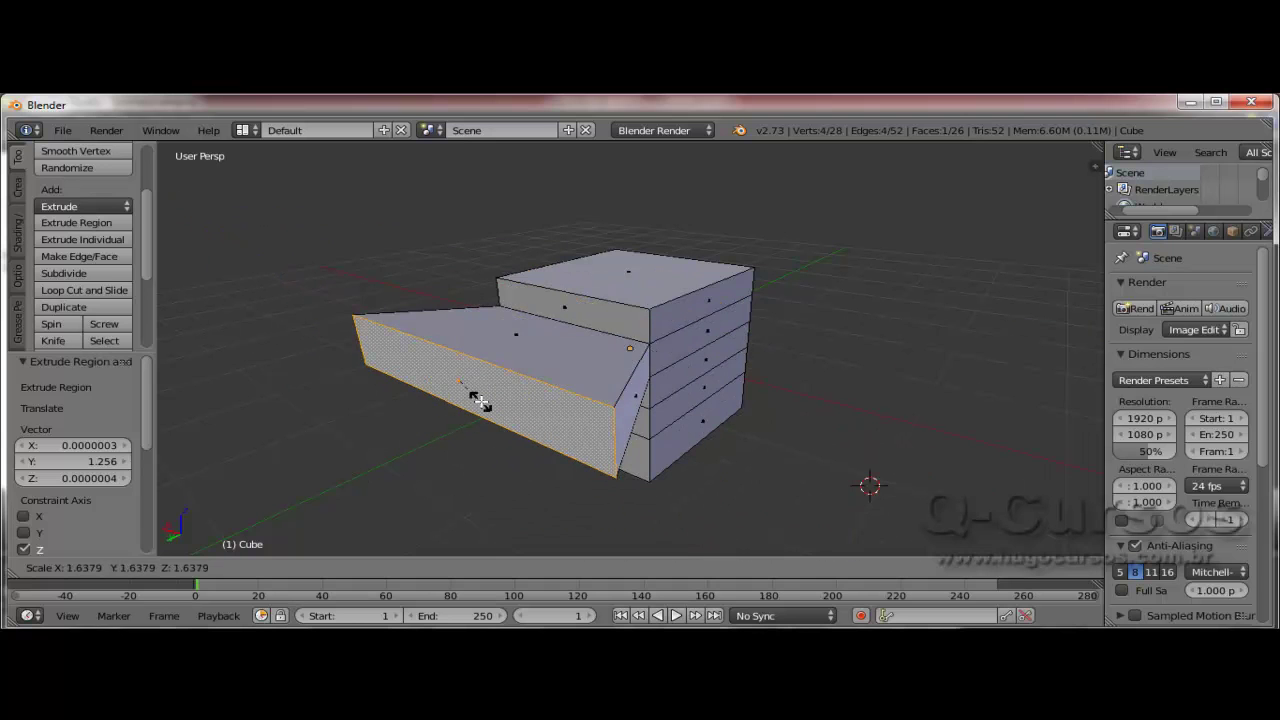
key("Escape")
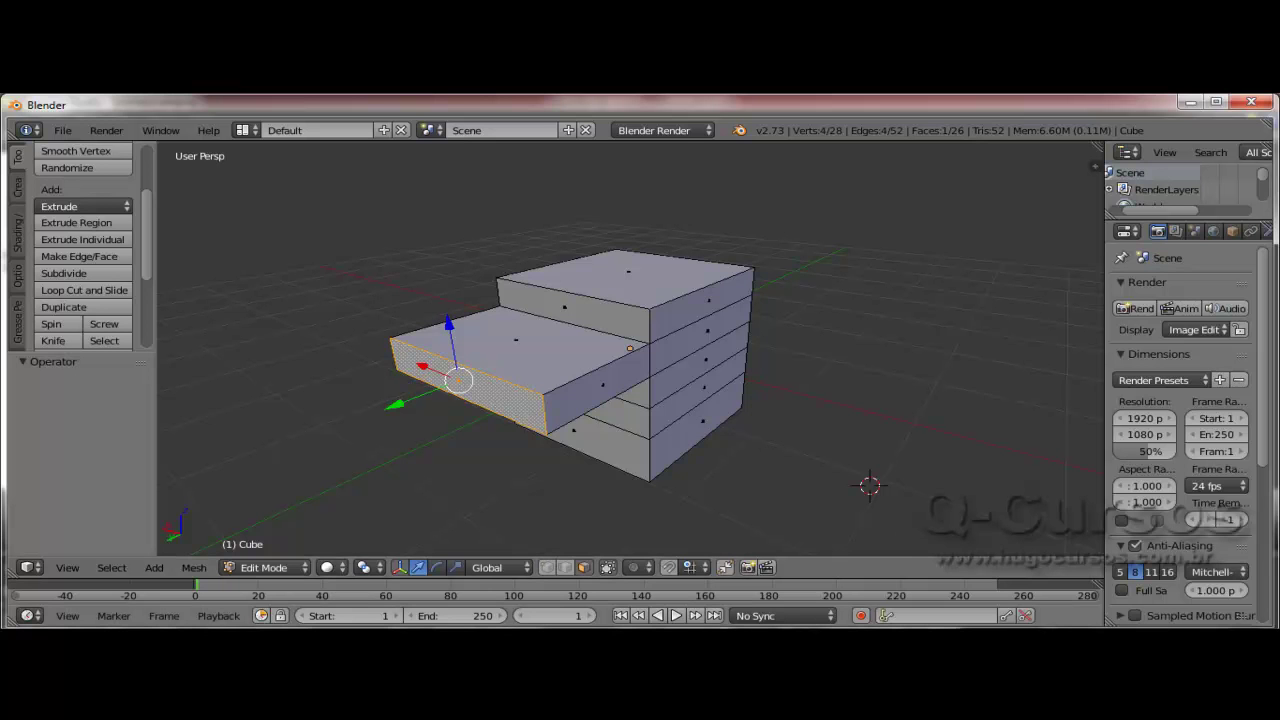
mouse_move(860, 460)
middle_mouse_down()
mouse_move(607, 371)
mouse_move(1070, 205)
mouse_move(920, 194)
mouse_move(797, 420)
mouse_move(809, 445)
mouse_move(894, 391)
mouse_move(831, 334)
mouse_move(413, 357)
mouse_move(363, 397)
mouse_move(363, 426)
mouse_move(426, 443)
mouse_move(669, 441)
mouse_move(780, 429)
mouse_move(829, 386)
mouse_move(873, 433)
middle_mouse_up()
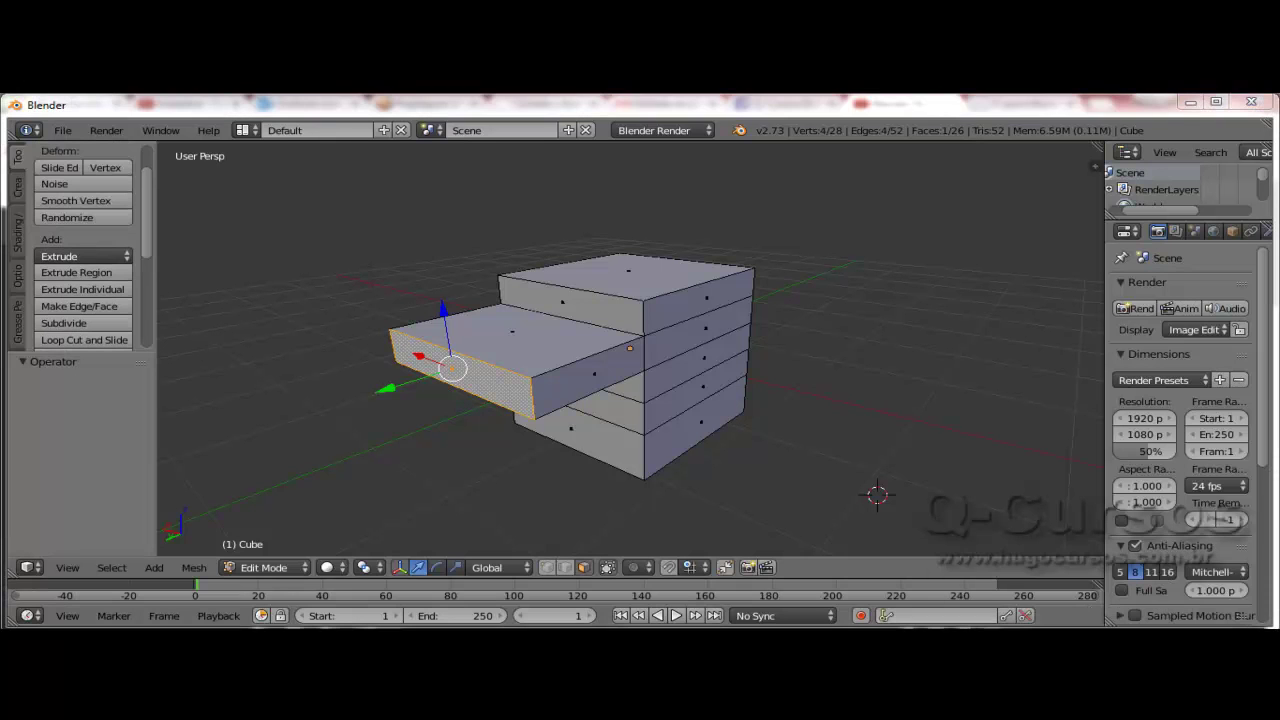
Step: Duplicate the ledge's end face and drop the copy to the right of the cube
scroll(145, 258, "up", 2)
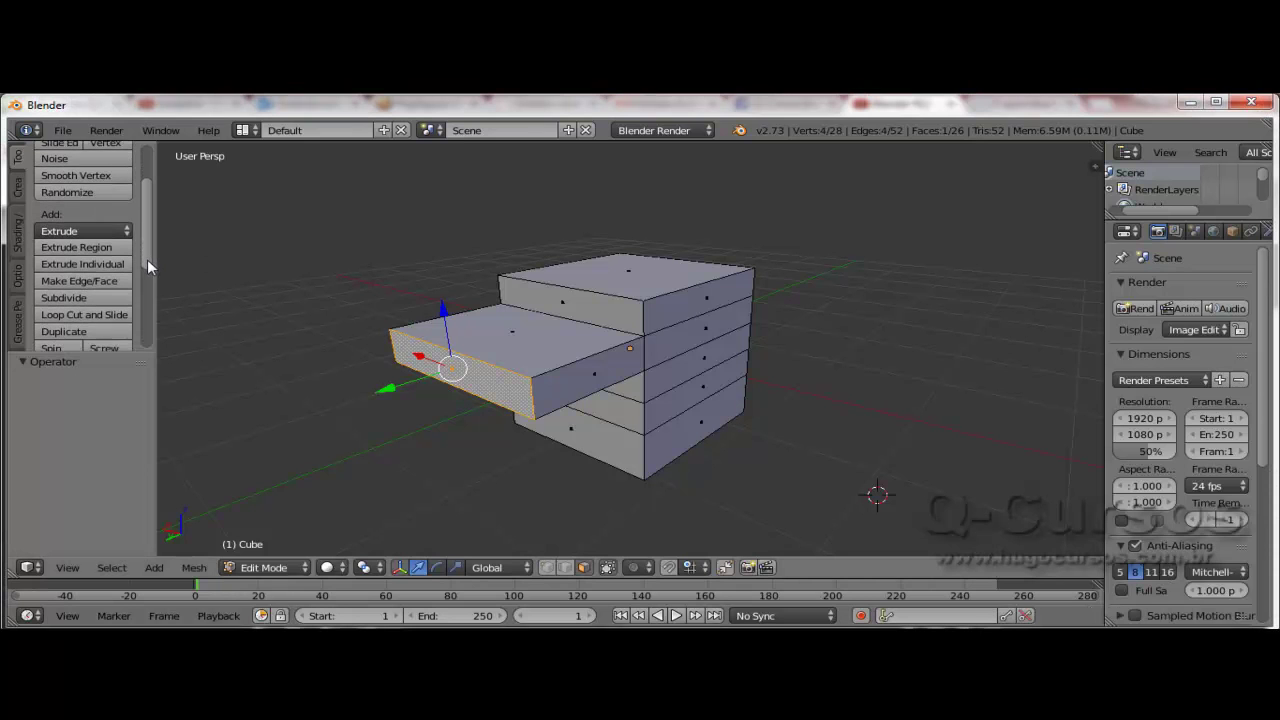
scroll(147, 258, "down", 1)
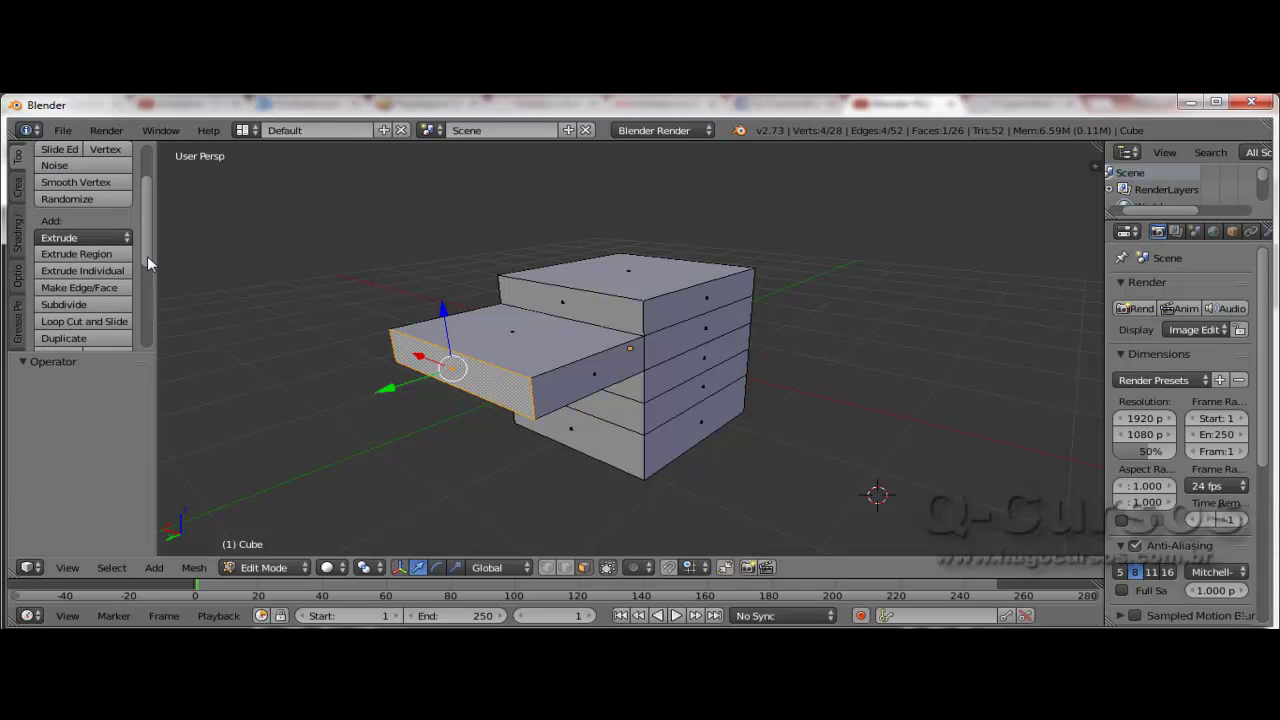
left_click(83, 337)
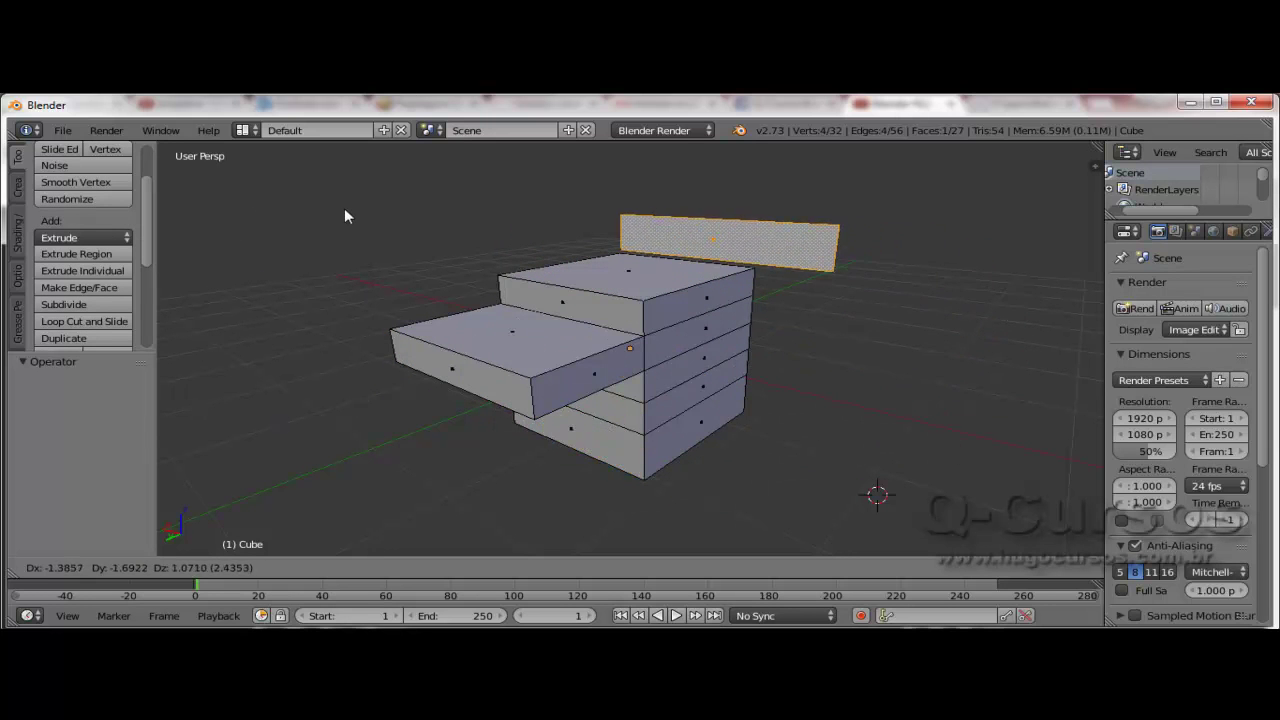
left_click(552, 343)
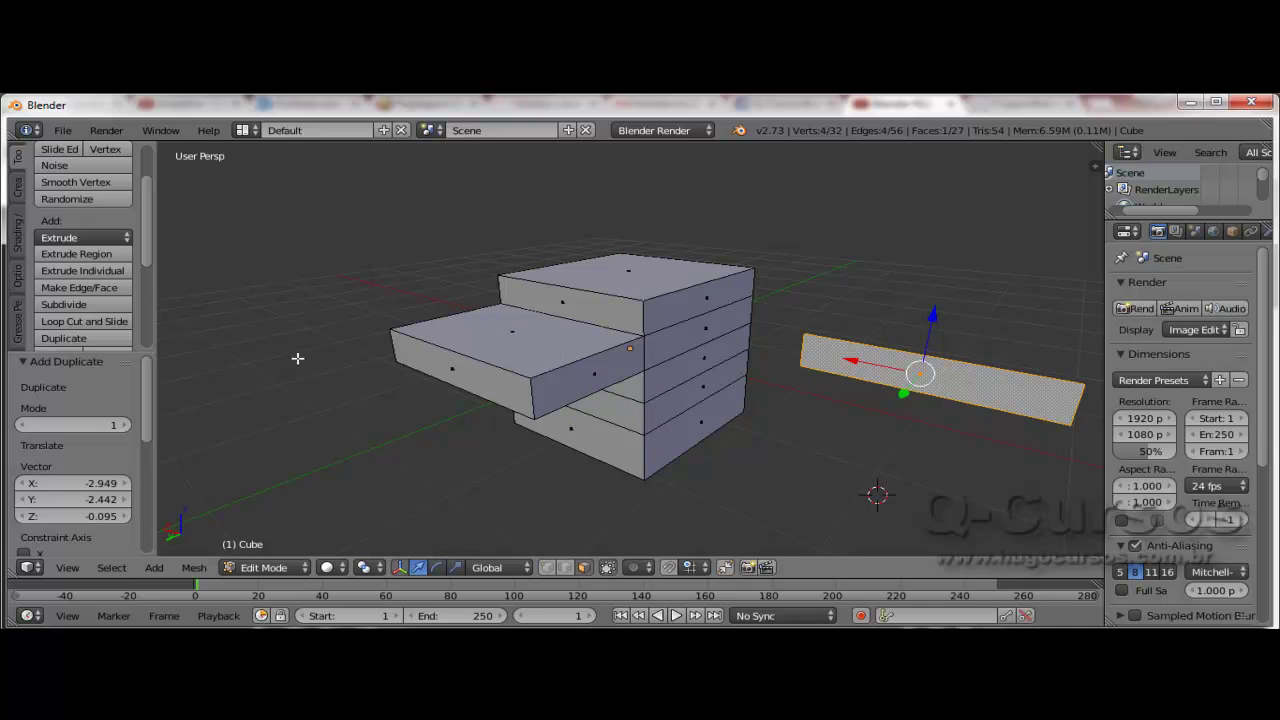
Step: Duplicate the cube's top face and place the copy above the first one
right_click(604, 283)
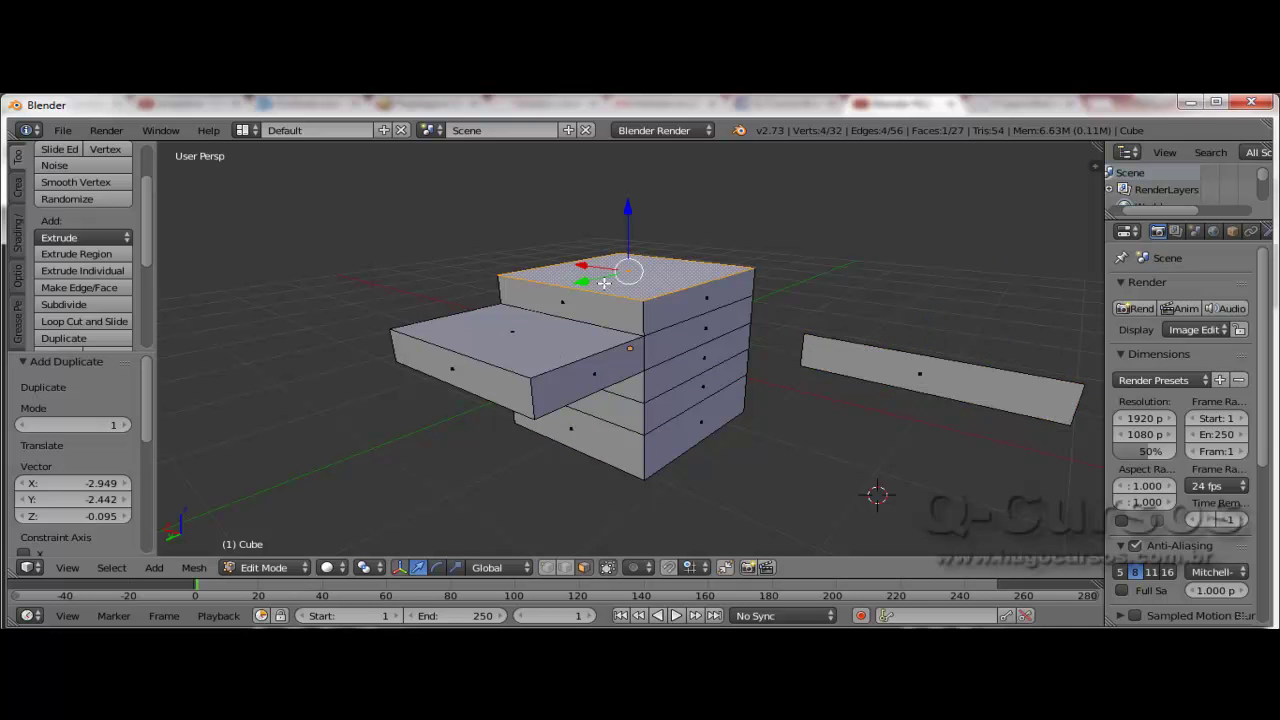
left_click(63, 338)
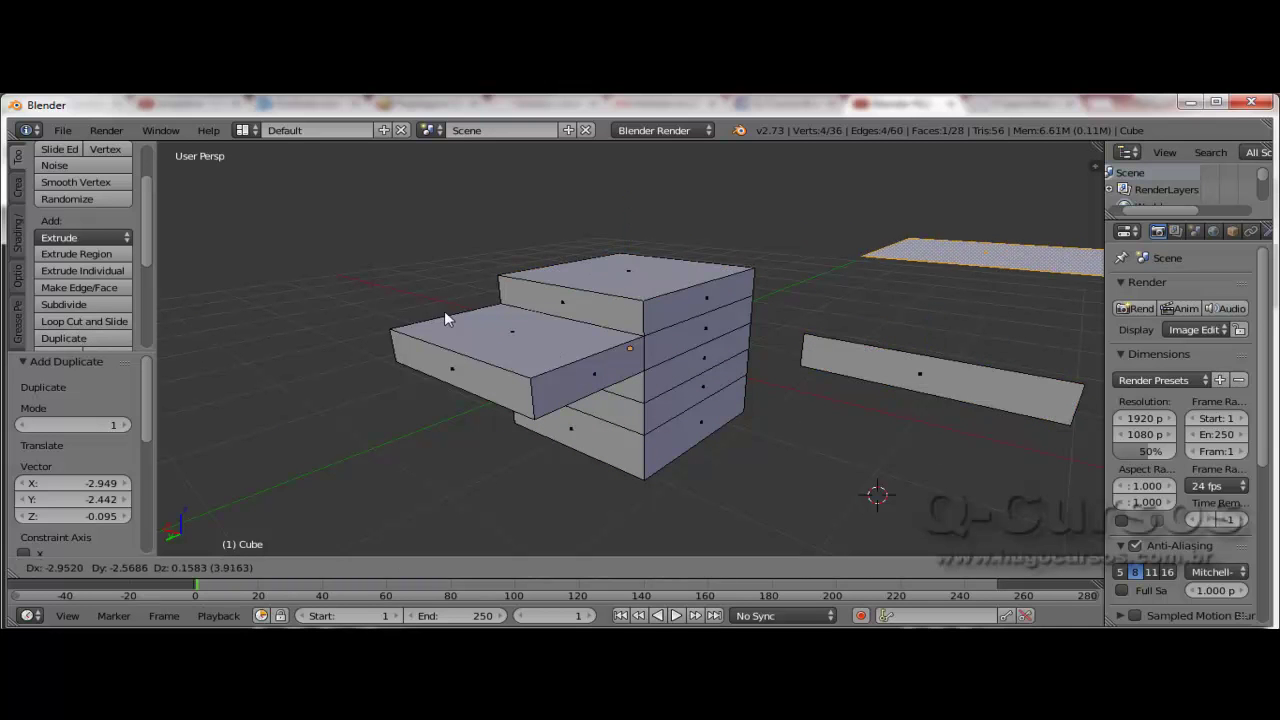
left_click(378, 397)
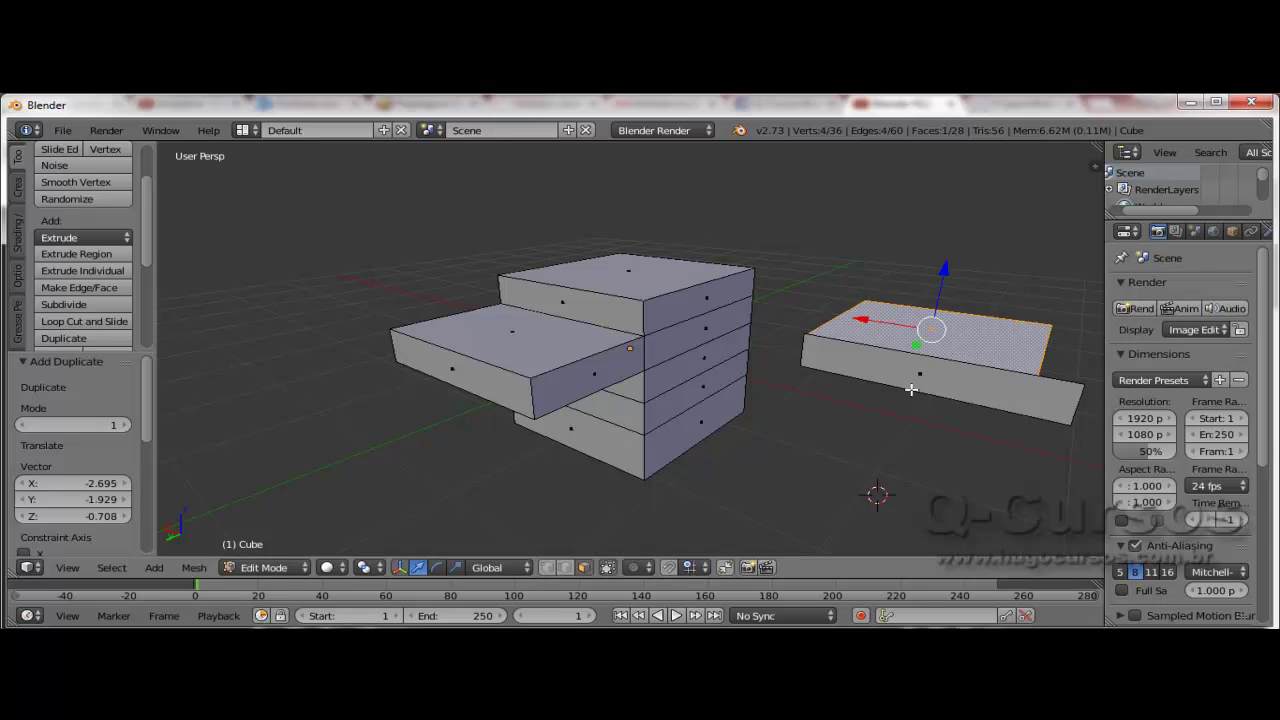
key("g")
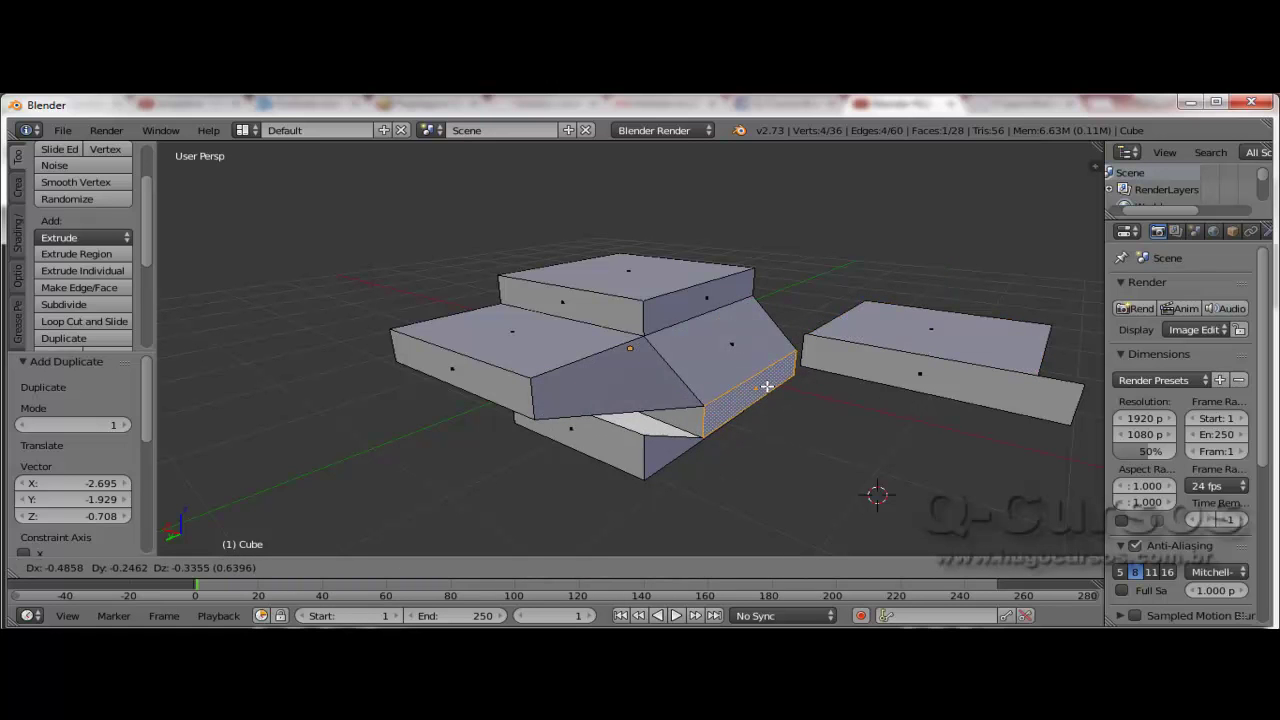
left_click(802, 418)
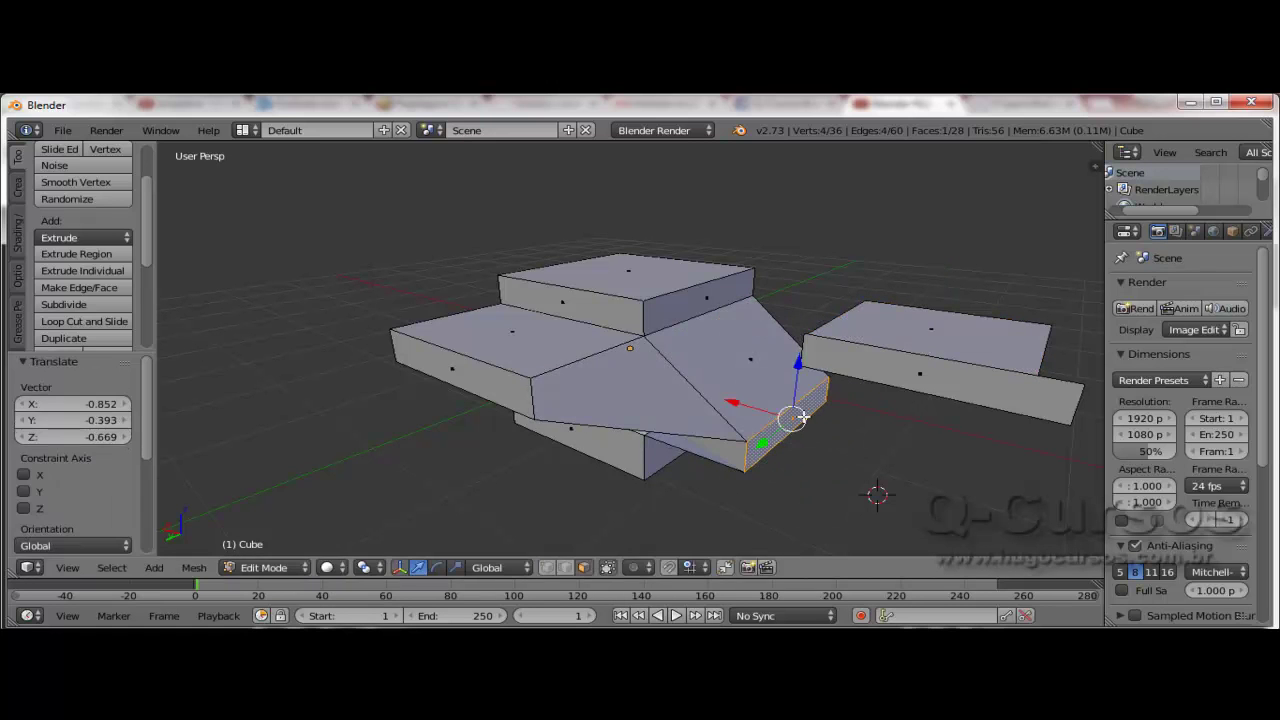
key("ctrl+z")
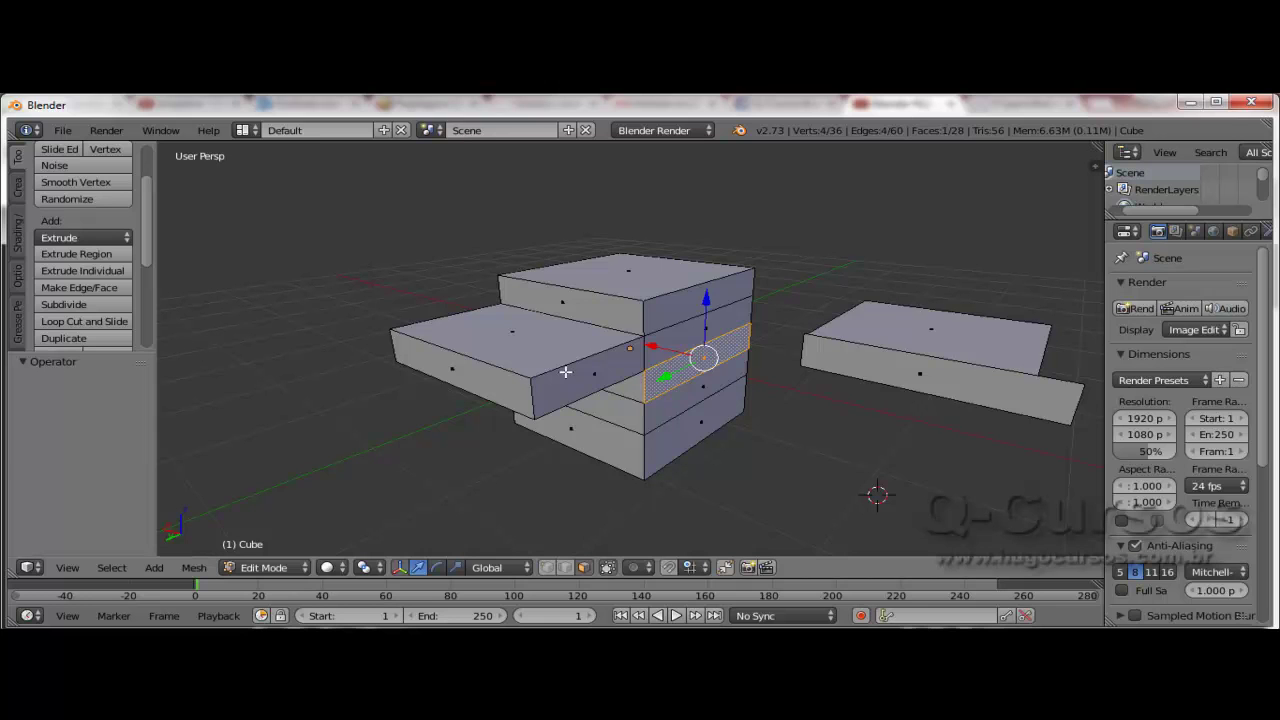
key("ctrl+z")
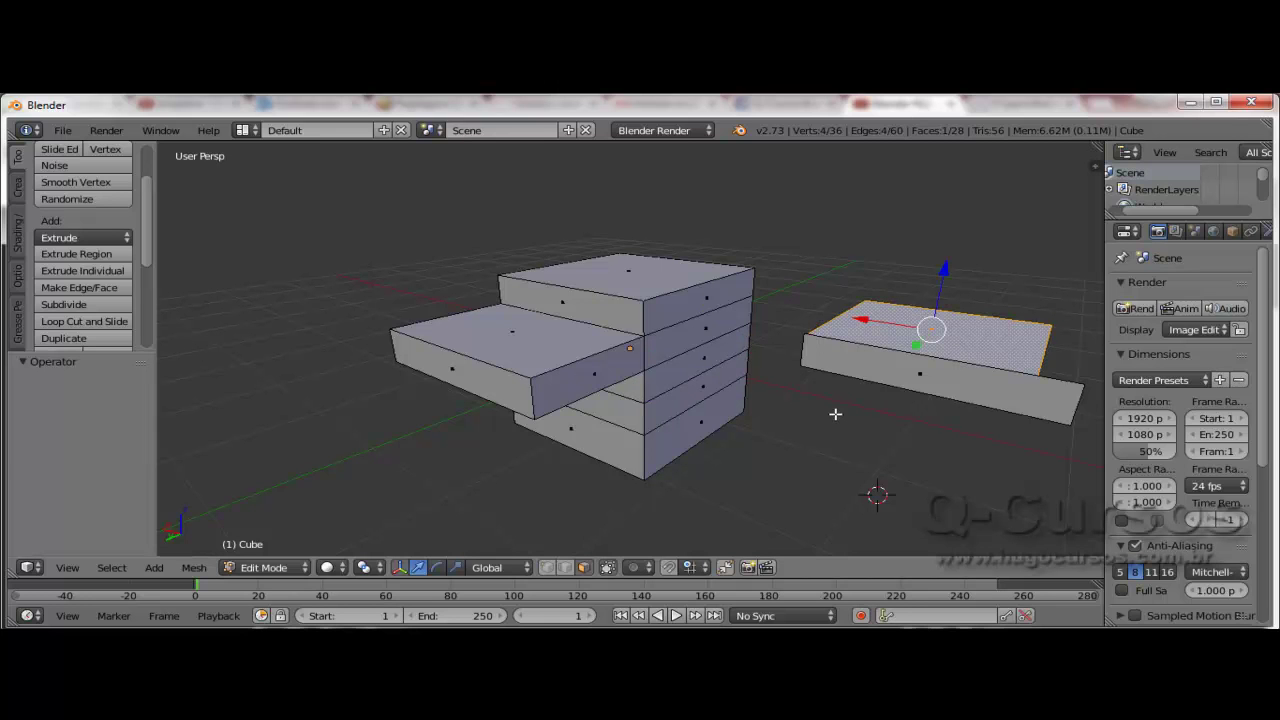
mouse_move(143, 258)
left_mouse_down()
mouse_move(151, 310)
mouse_move(150, 281)
left_mouse_up()
scroll(286, 351, "up", 1)
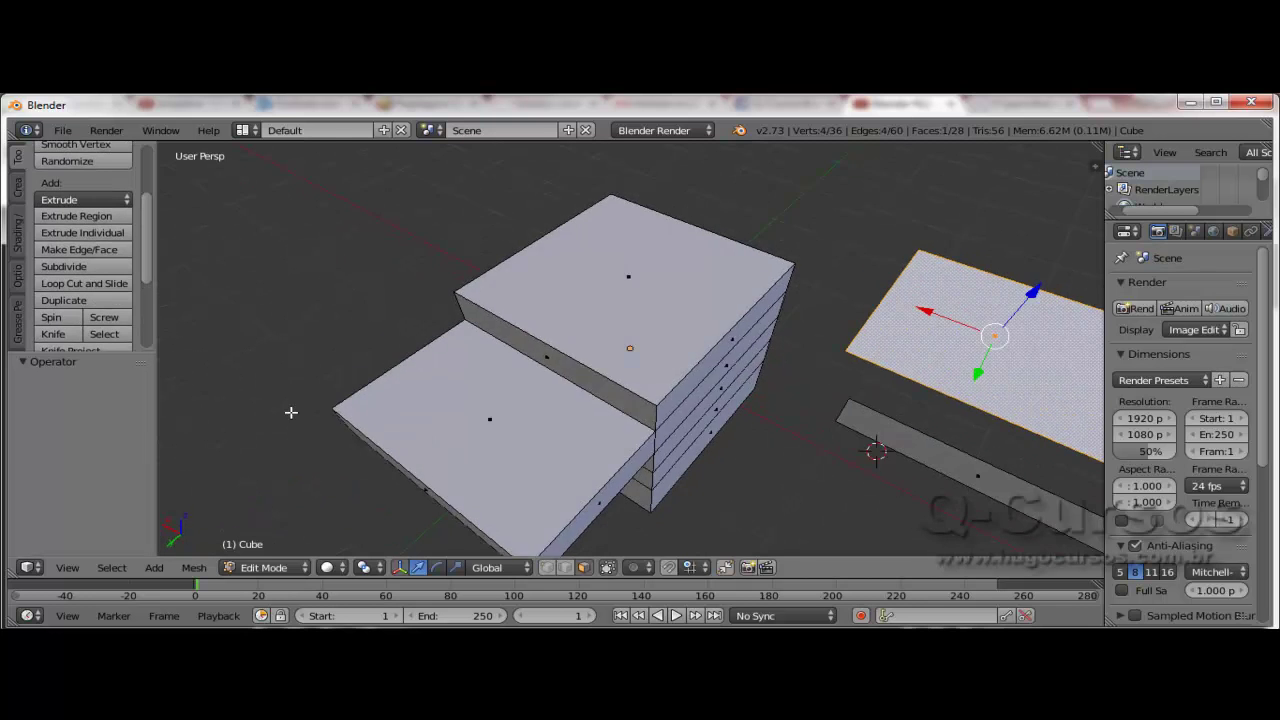
scroll(290, 362, "down", 2)
mouse_move(268, 321)
middle_mouse_down()
mouse_move(334, 340)
mouse_move(283, 314)
mouse_move(260, 279)
mouse_move(403, 291)
mouse_move(301, 278)
mouse_move(314, 283)
middle_mouse_up()
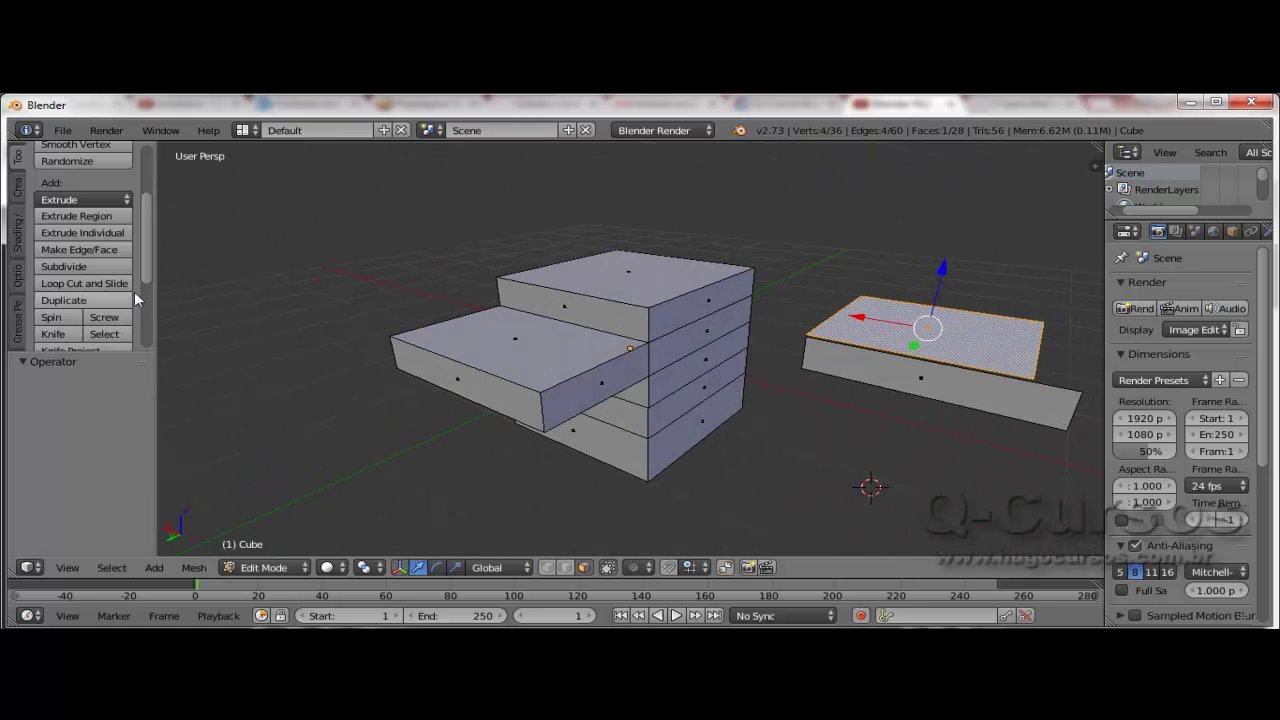
scroll(150, 280, "down", 1)
scroll(150, 280, "up", 2)
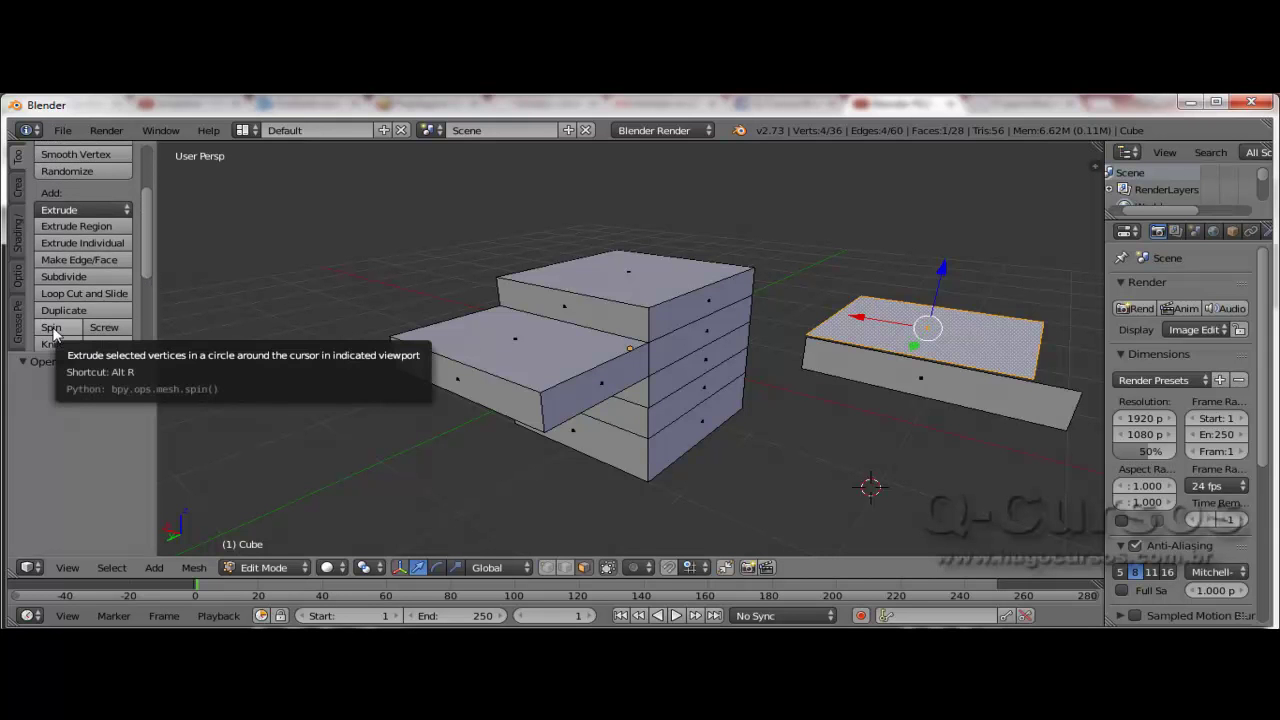
mouse_move(371, 320)
middle_mouse_down()
mouse_move(357, 352)
mouse_move(314, 297)
mouse_move(369, 333)
mouse_move(503, 340)
mouse_move(321, 286)
mouse_move(299, 326)
mouse_move(314, 311)
mouse_move(337, 320)
mouse_move(289, 303)
mouse_move(303, 329)
middle_mouse_up()
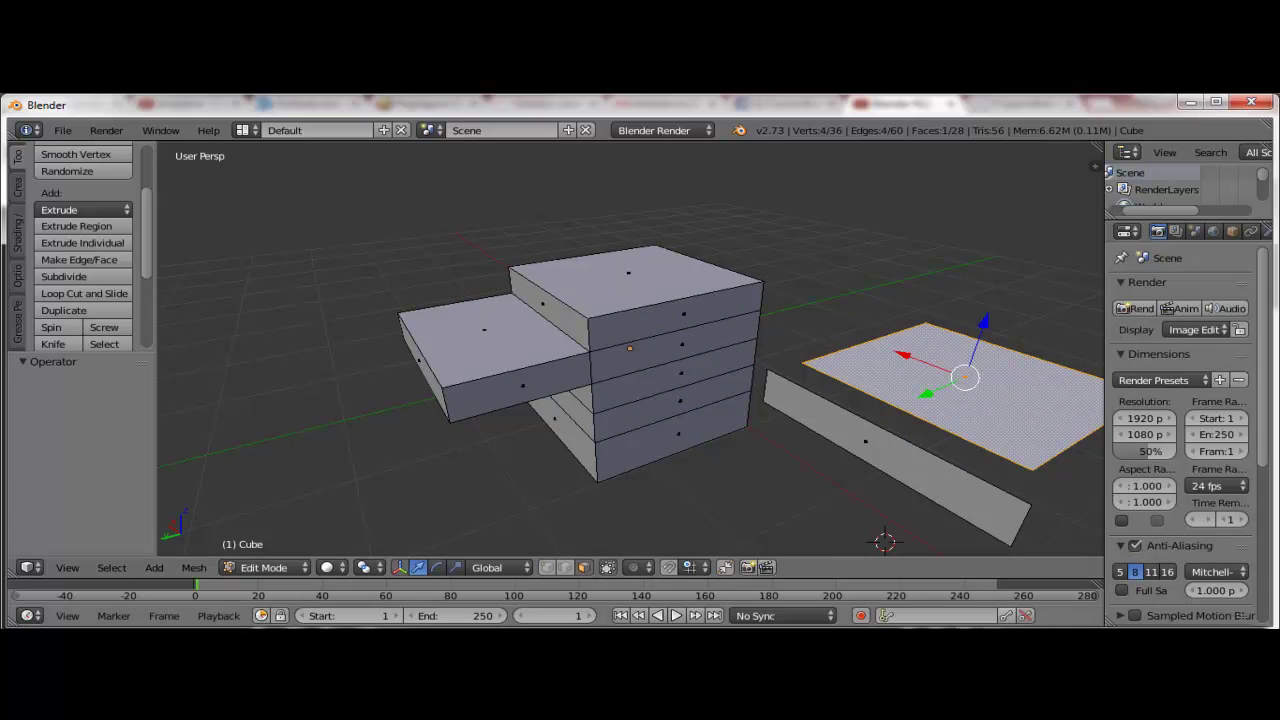